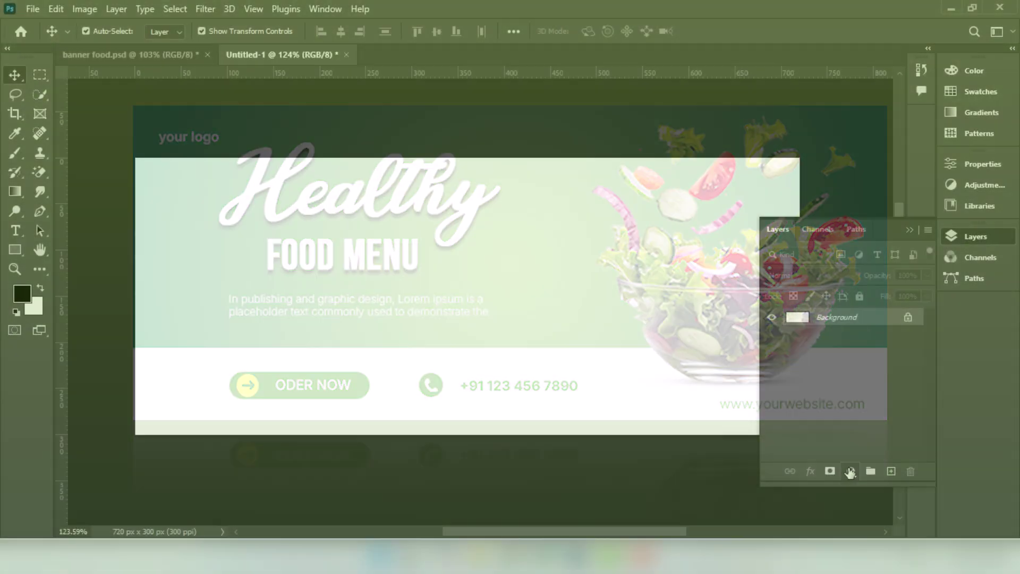
Step: Add a Gradient Fill layer and set the gradient's left stop to dark green
click(851, 471)
click(872, 219)
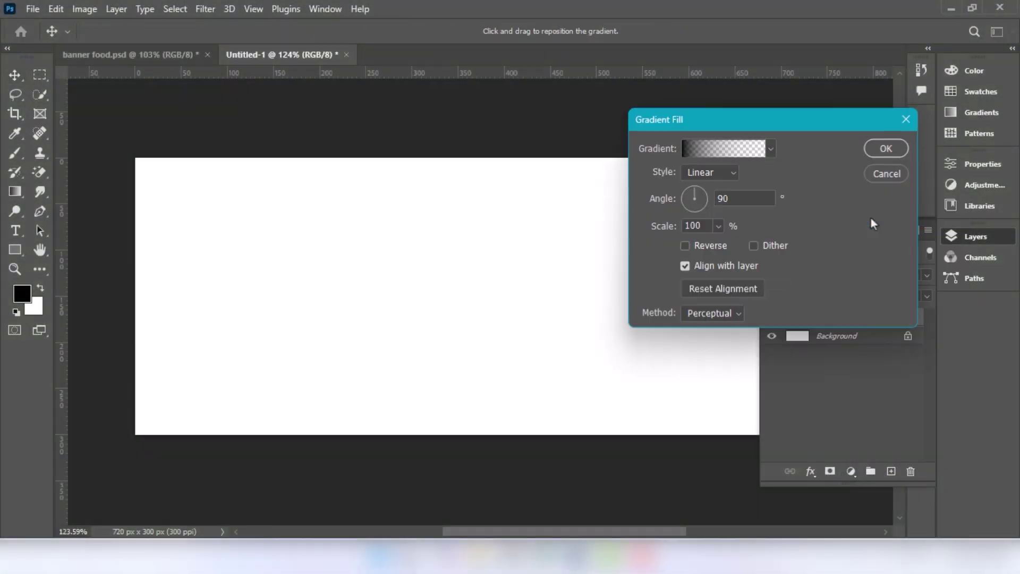
click(718, 150)
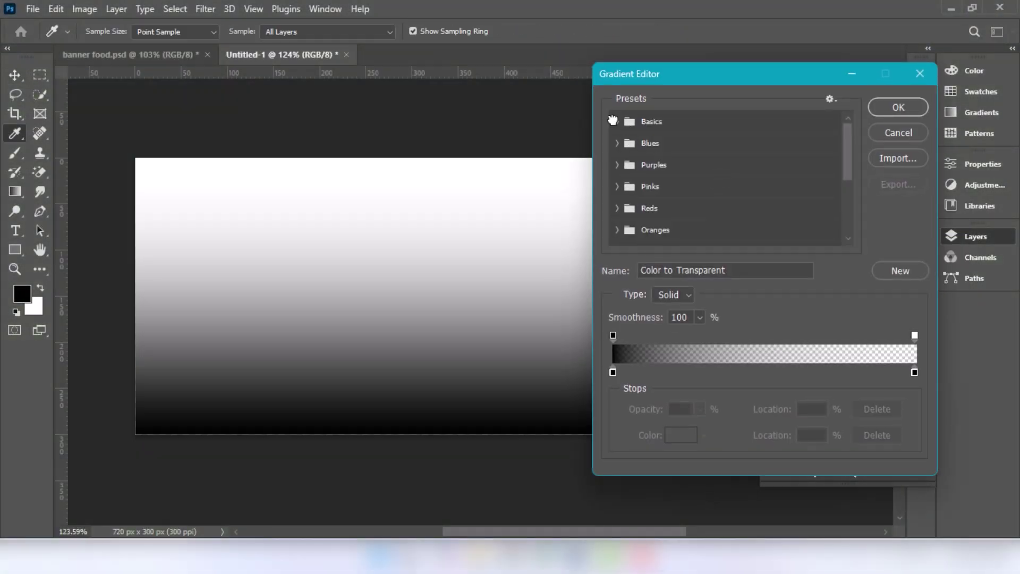
click(614, 121)
click(684, 144)
click(613, 372)
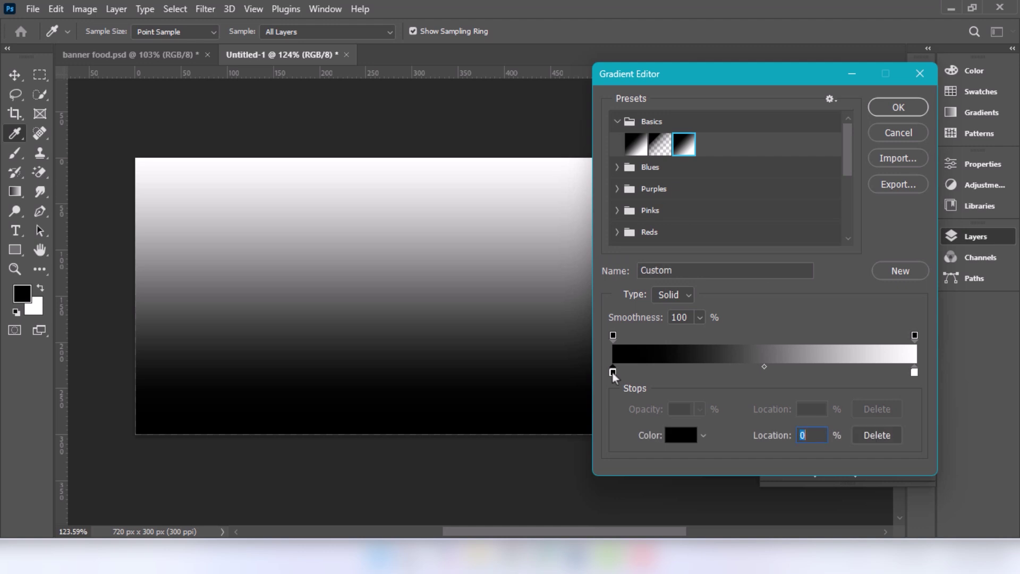
click(681, 435)
click(820, 353)
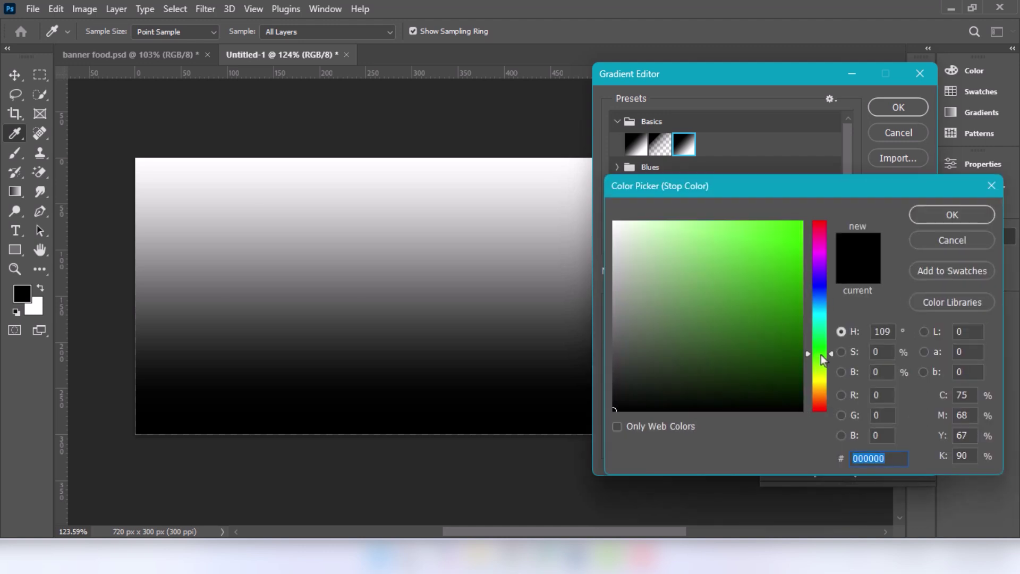
mouse_move(791, 347)
mouse_down()
mouse_move(802, 346)
mouse_move(802, 363)
mouse_up()
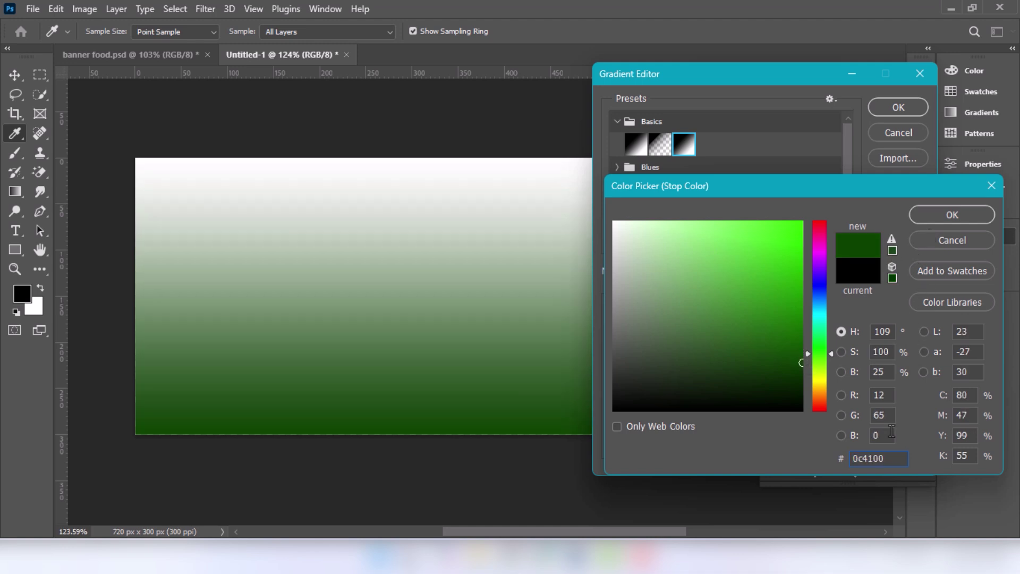
drag(897, 460, 822, 472)
key(ctrl+c)
click(951, 214)
Step: Set the gradient's right stop to a brighter green and accept the edited gradient
click(912, 372)
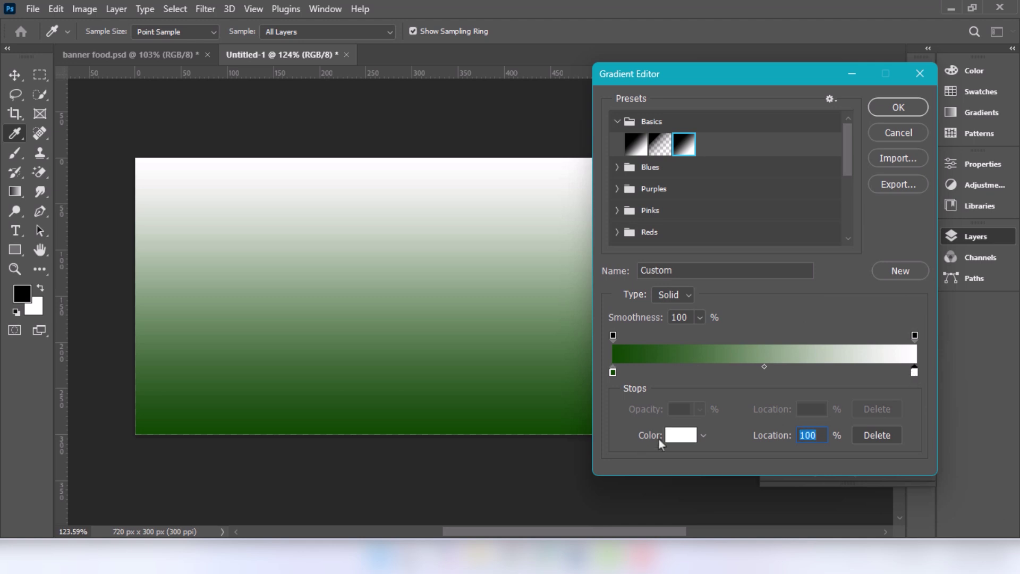
click(688, 437)
key(ctrl+v)
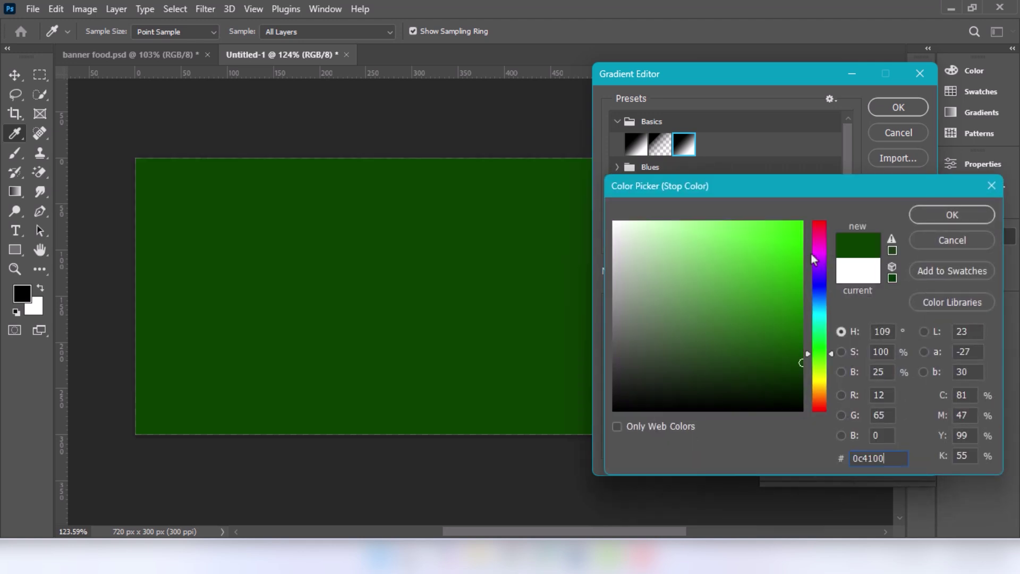
drag(802, 336, 799, 331)
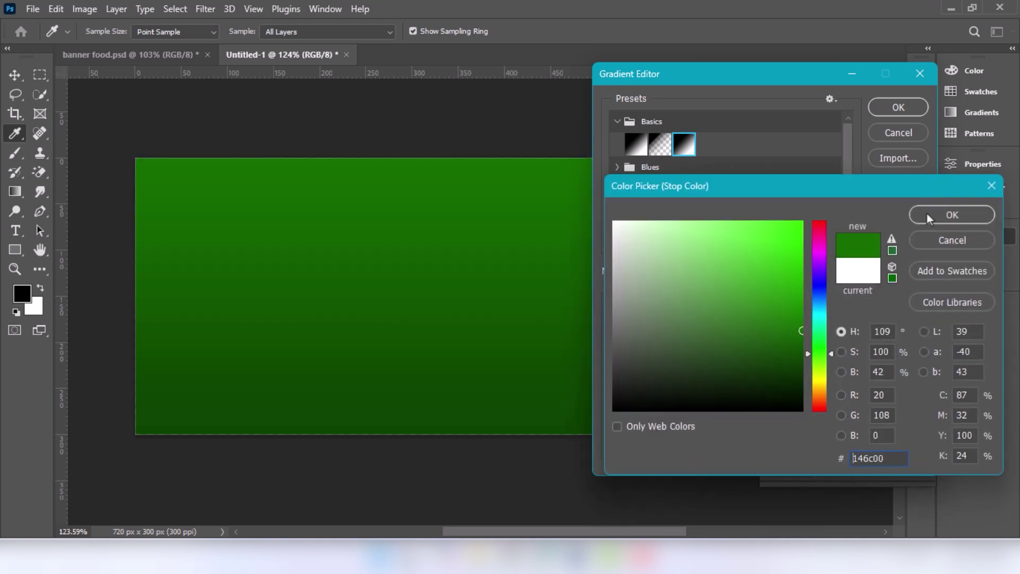
drag(802, 331, 804, 326)
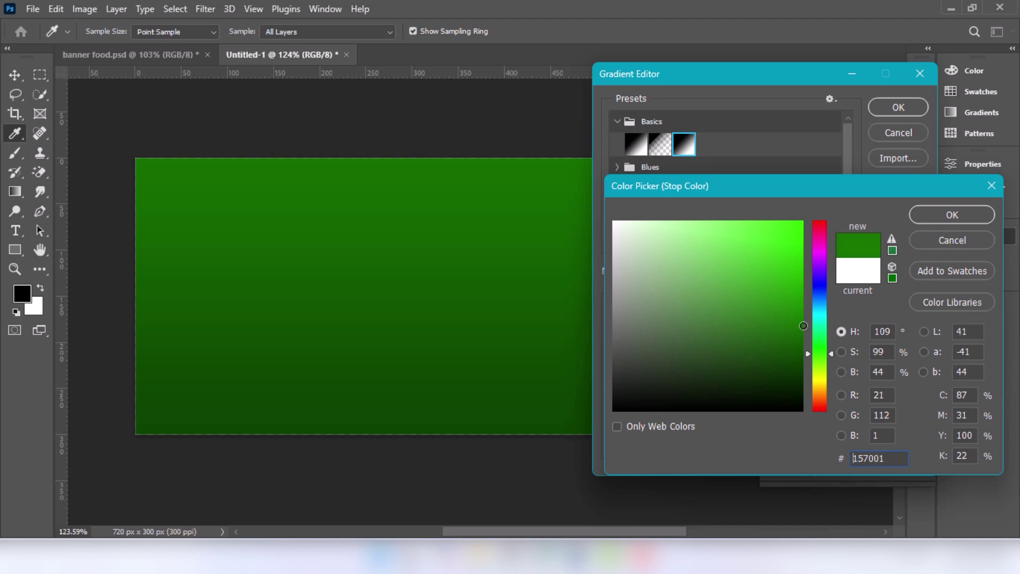
click(912, 215)
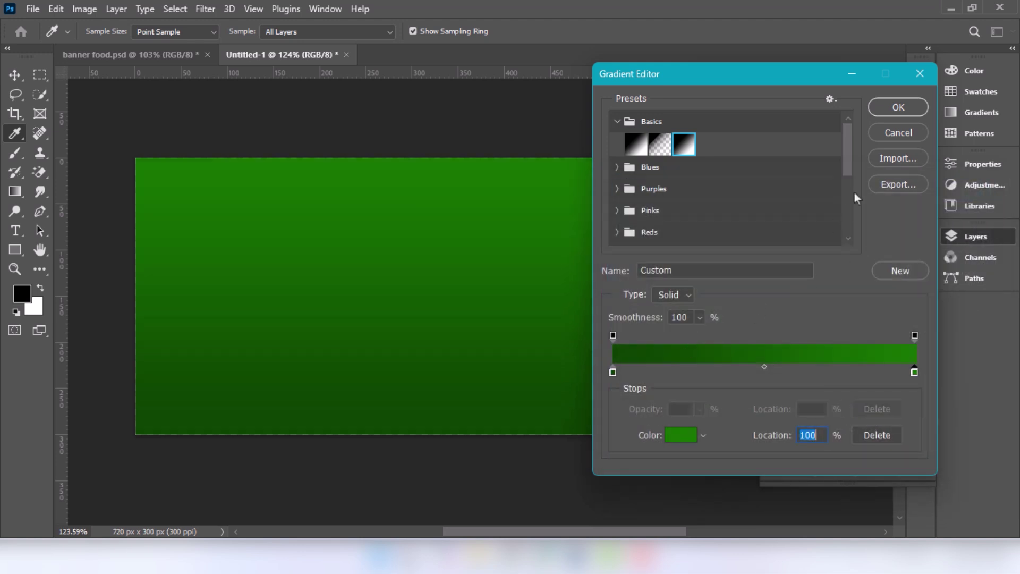
click(895, 109)
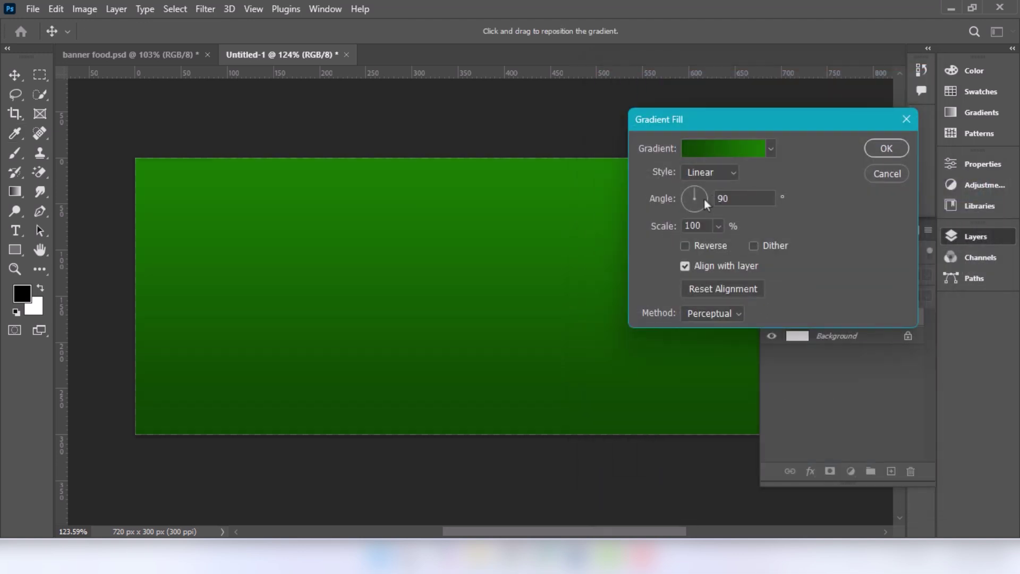
Step: Make the green gradient Radial and Reversed so the centre is brightest, and apply it
click(683, 199)
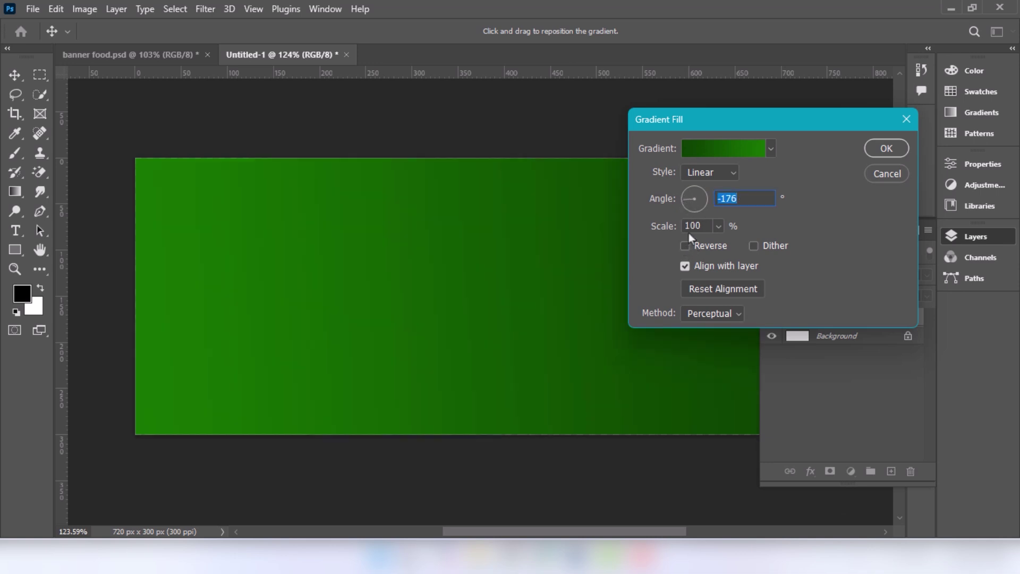
click(710, 172)
click(700, 204)
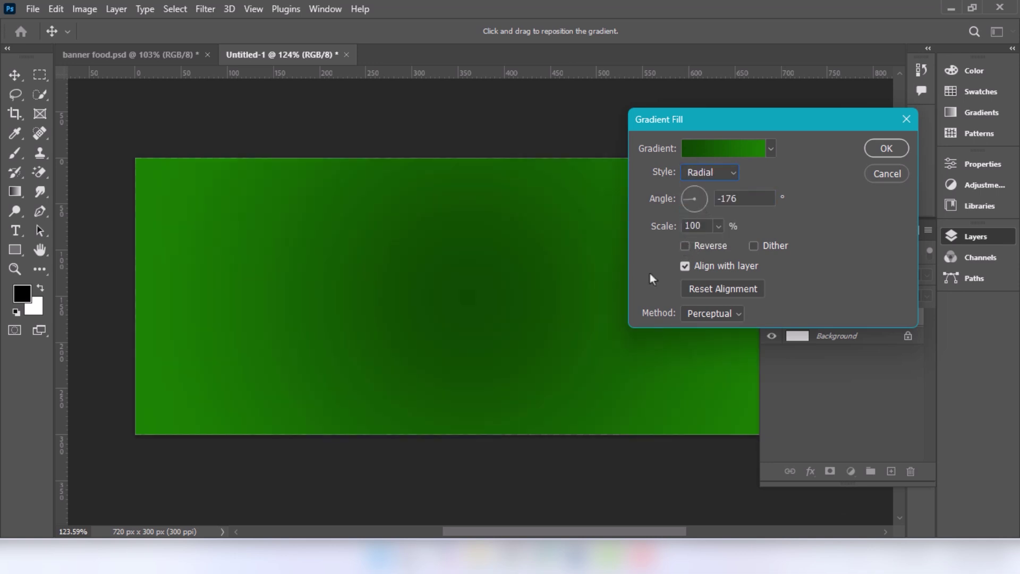
click(685, 246)
click(882, 150)
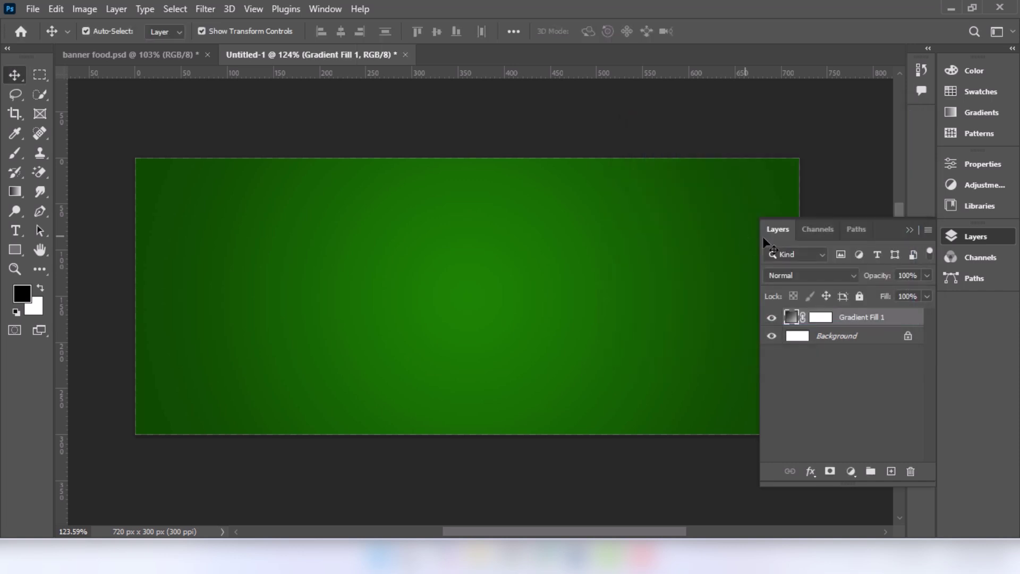
click(909, 232)
Step: Draw a white-filled 722 × 69 px rectangle spanning the bottom strip of the canvas
click(15, 249)
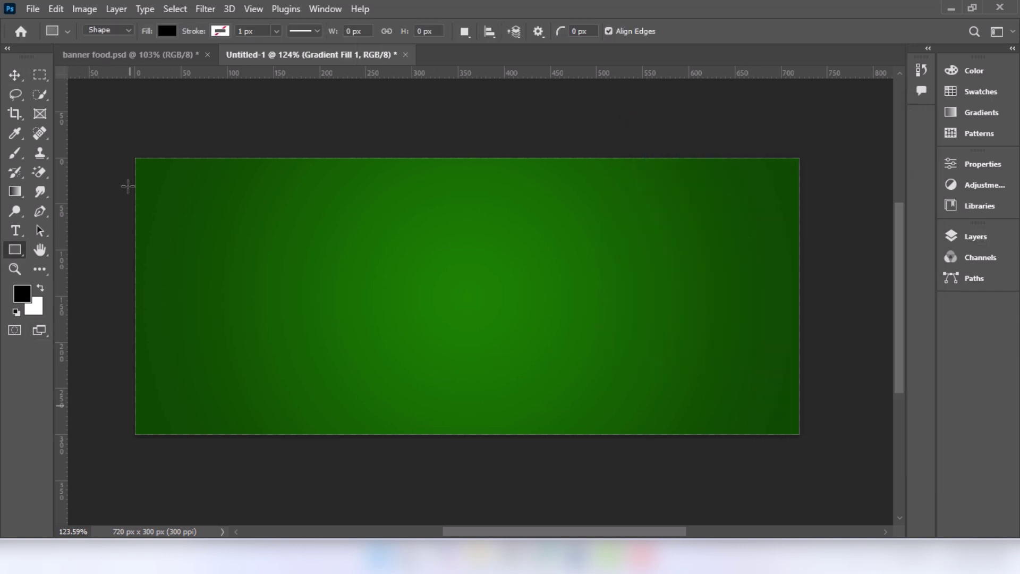
click(168, 31)
click(127, 110)
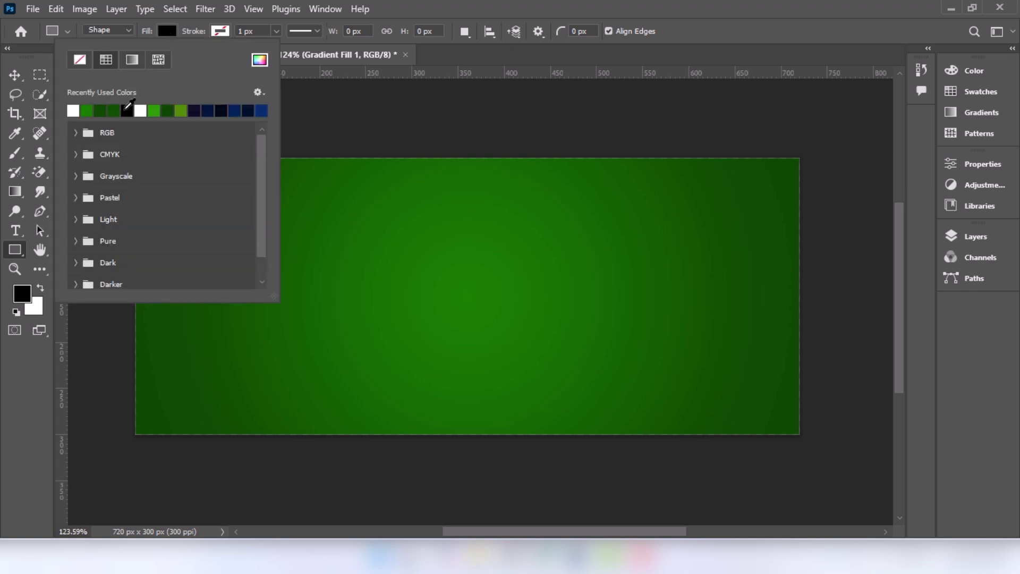
click(25, 431)
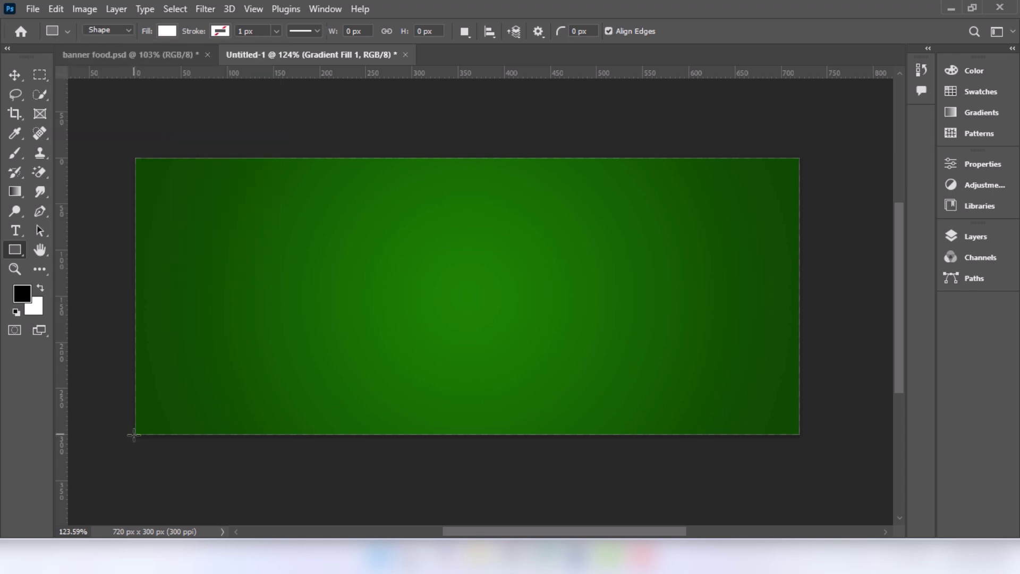
drag(134, 435, 800, 371)
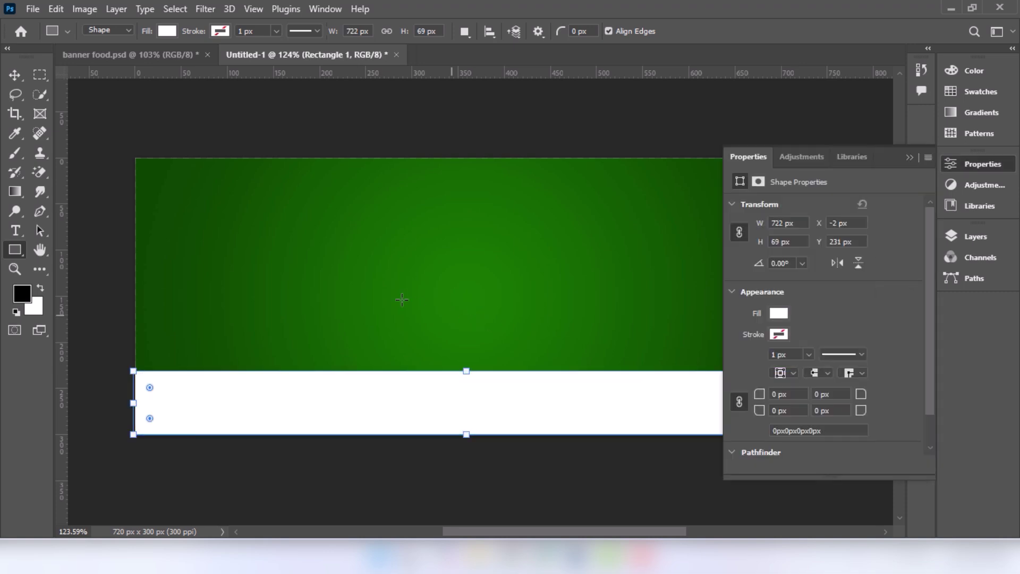
click(14, 75)
click(92, 155)
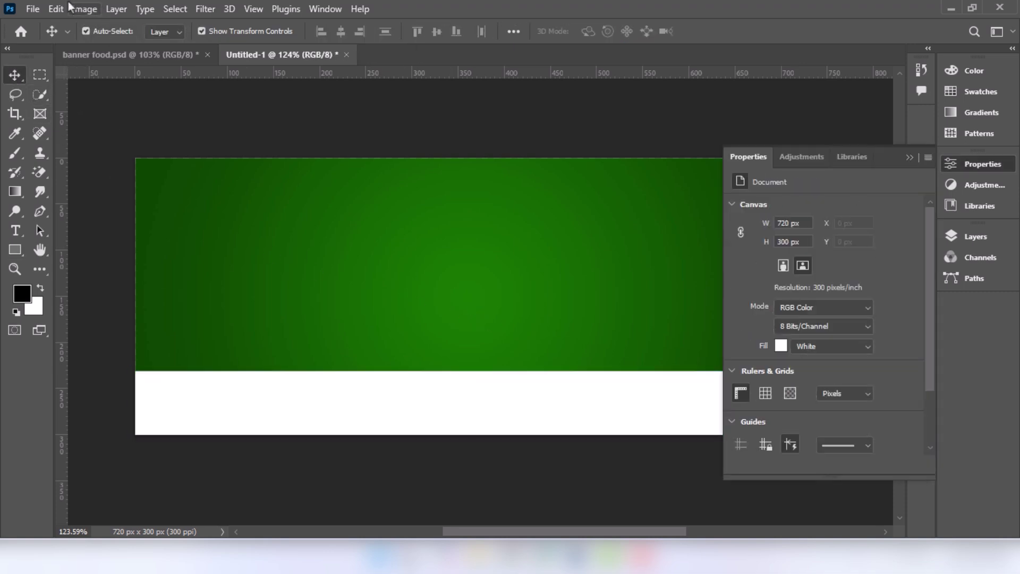
click(32, 9)
Step: Place food-images-png embedded, scale it down and position it at the banner's right side
click(97, 292)
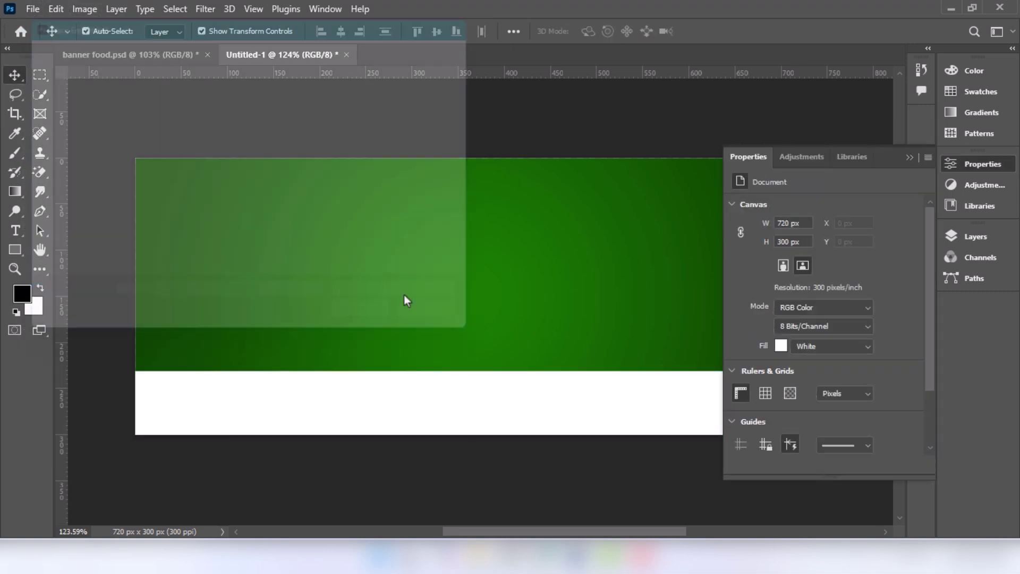
click(358, 133)
click(390, 330)
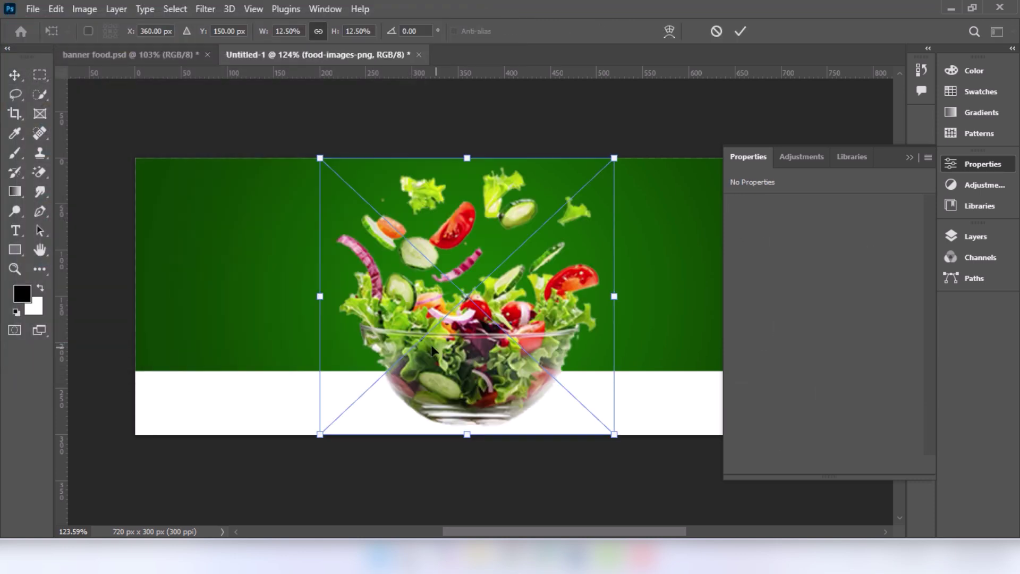
drag(320, 301, 397, 287)
drag(495, 305, 687, 330)
click(951, 164)
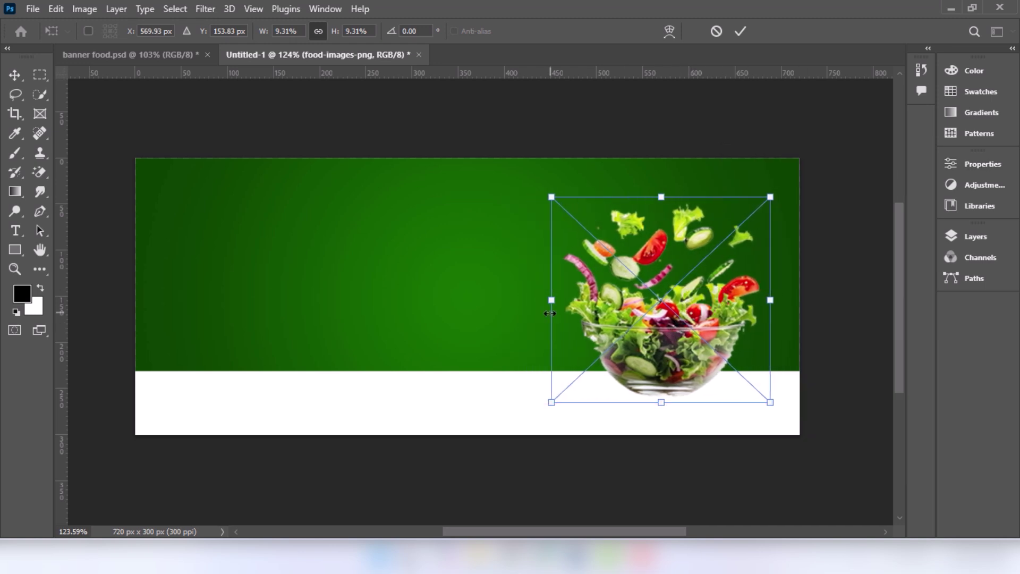
drag(549, 313, 540, 314)
drag(663, 320, 667, 317)
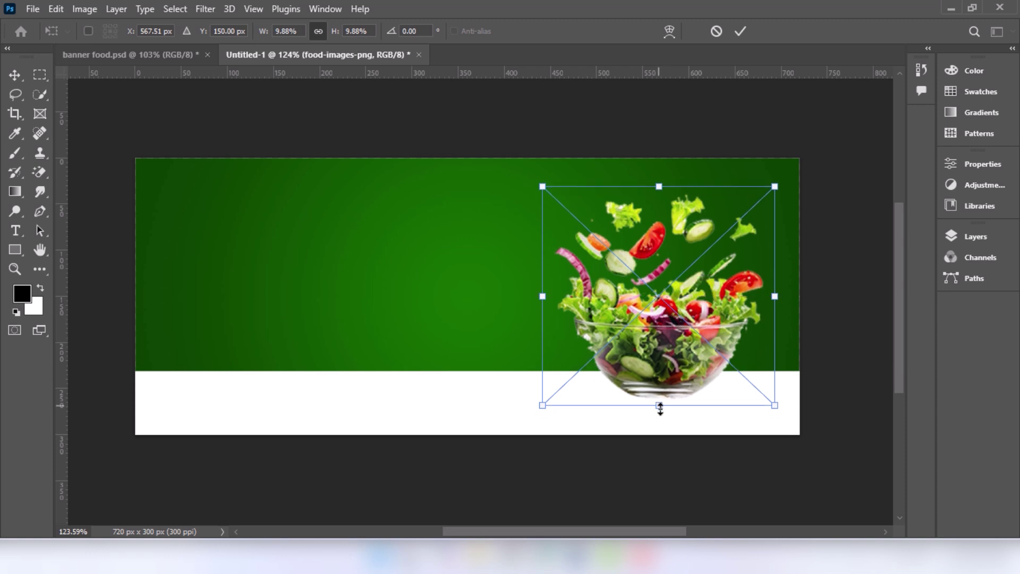
click(741, 31)
Step: Add a new Layer 1 above Rectangle 1 and paint a soft black brush dab on it
click(976, 237)
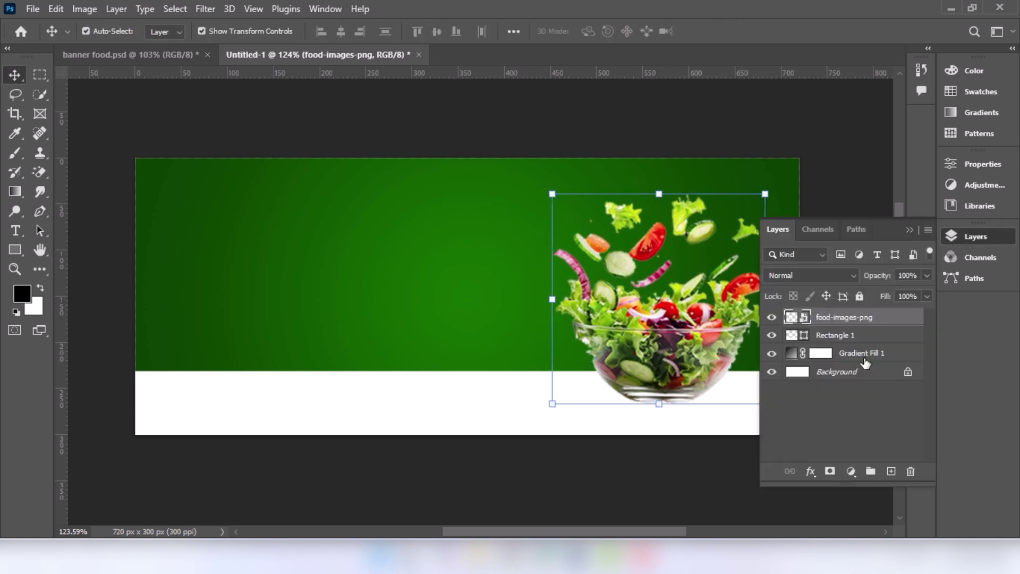
click(845, 336)
click(892, 471)
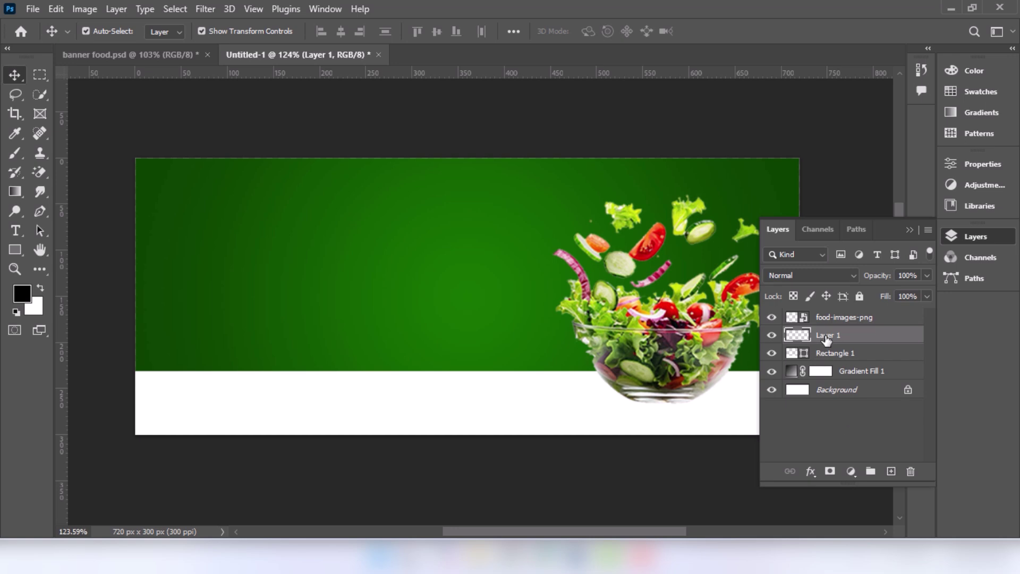
click(14, 153)
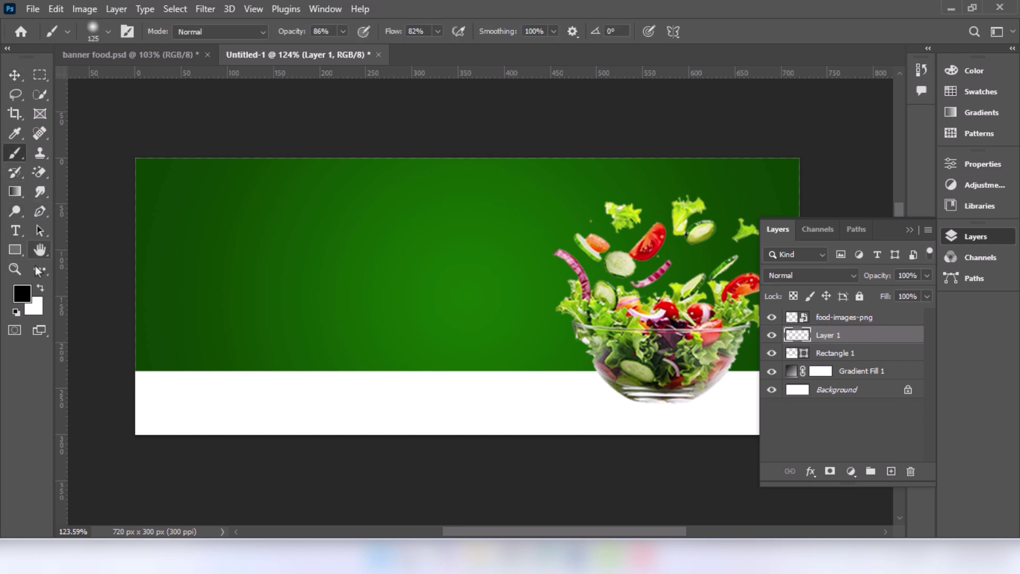
click(413, 295)
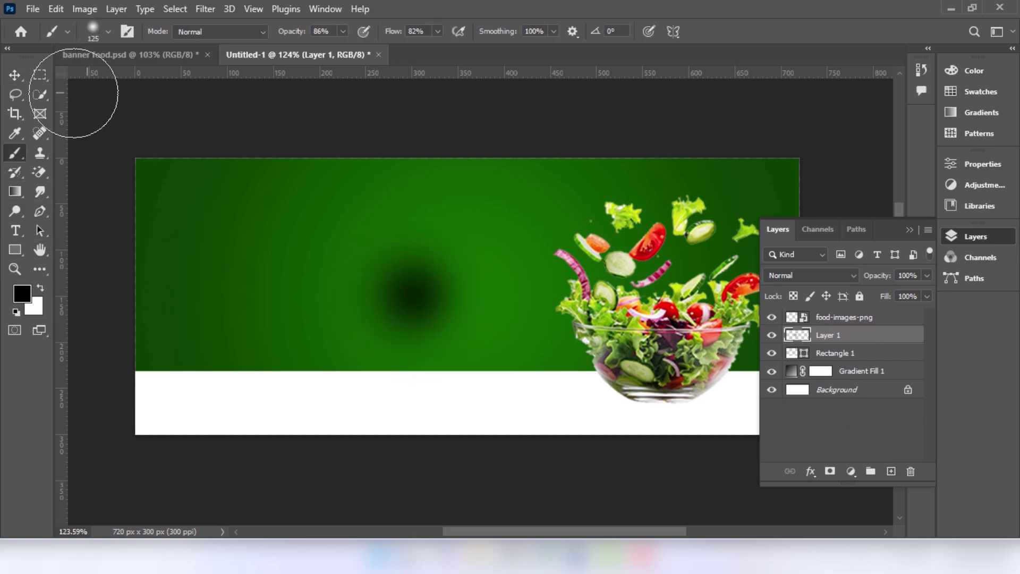
Step: Squash the dab into a thin flat shadow and move it beneath the salad bowl
key(v)
mouse_move(413, 203)
mouse_down()
mouse_move(408, 371)
mouse_move(490, 417)
mouse_up()
drag(384, 414, 399, 413)
drag(496, 419, 682, 403)
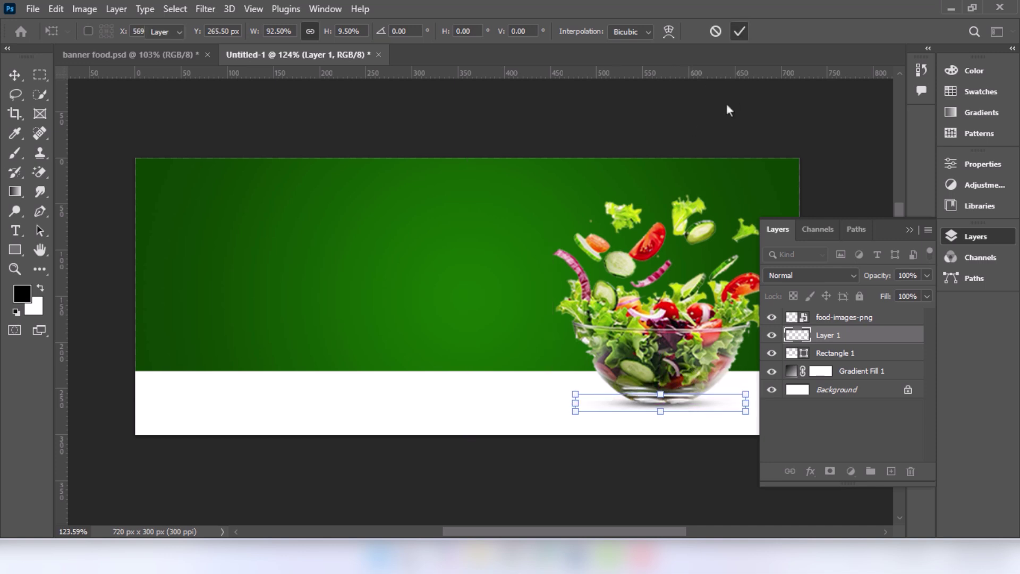
click(740, 31)
click(730, 125)
click(911, 230)
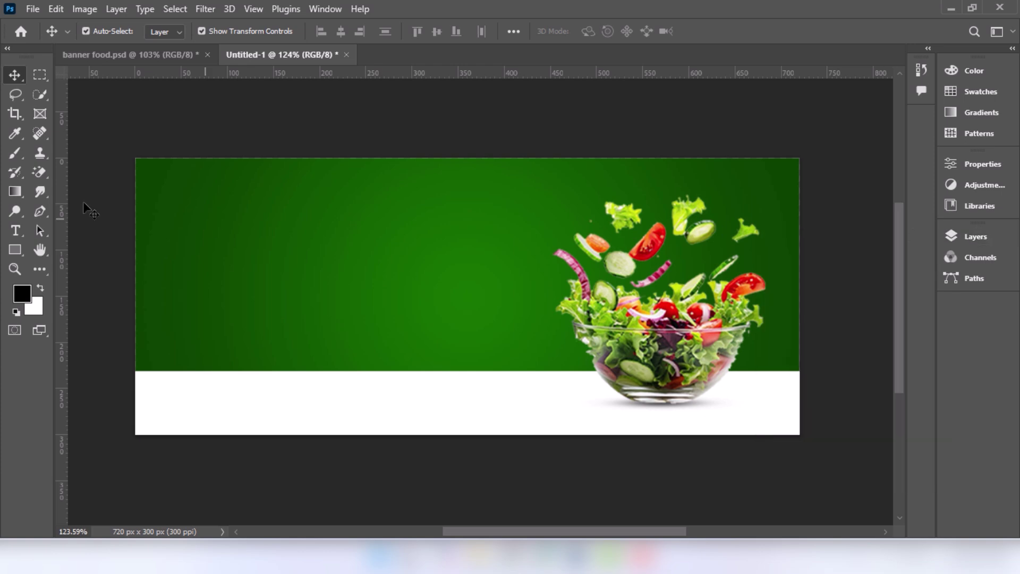
Step: Type 'Healthy' in the script font at 10 pt left of the salad bowl
click(15, 230)
click(216, 31)
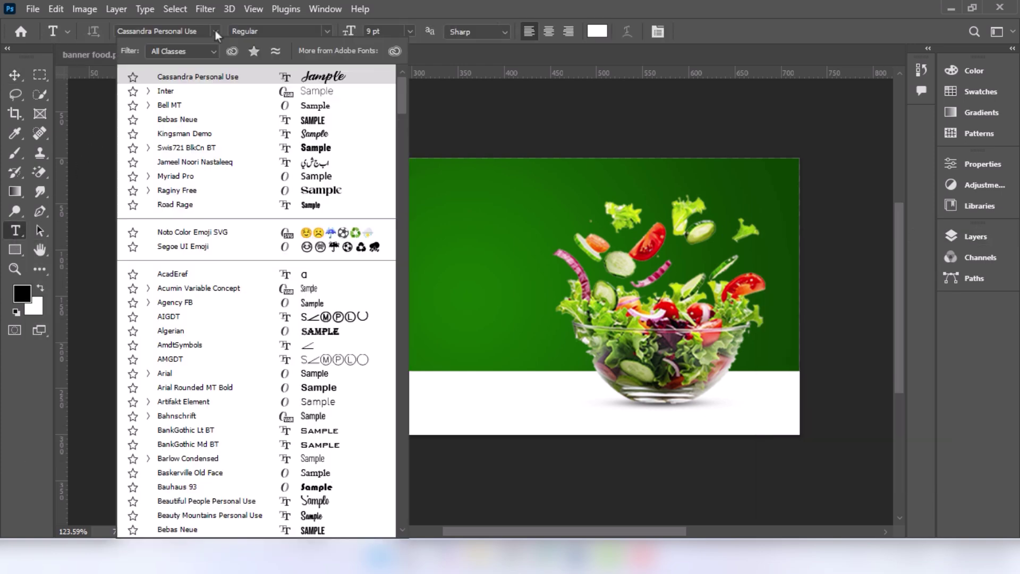
click(269, 76)
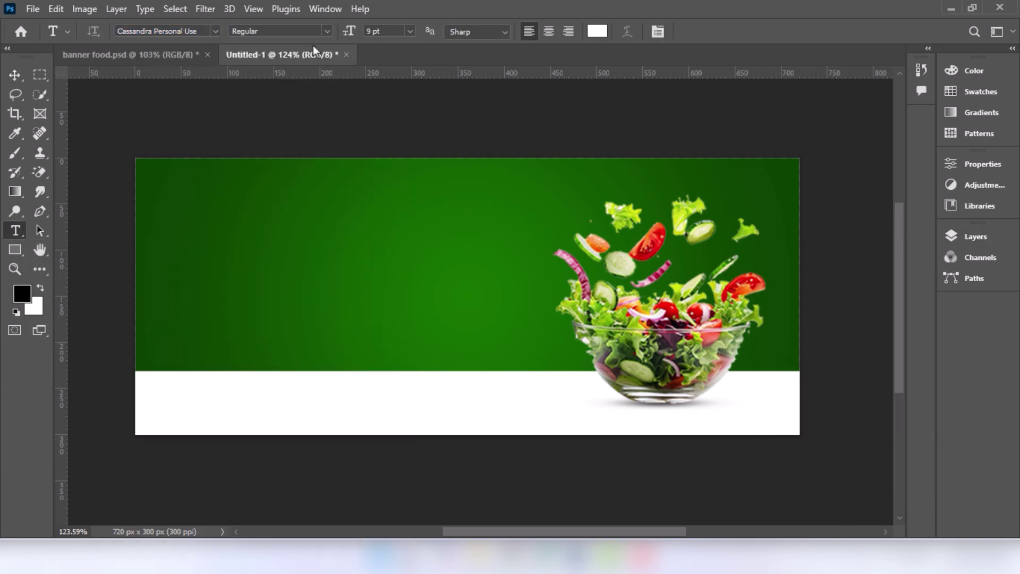
click(409, 31)
click(407, 98)
click(231, 243)
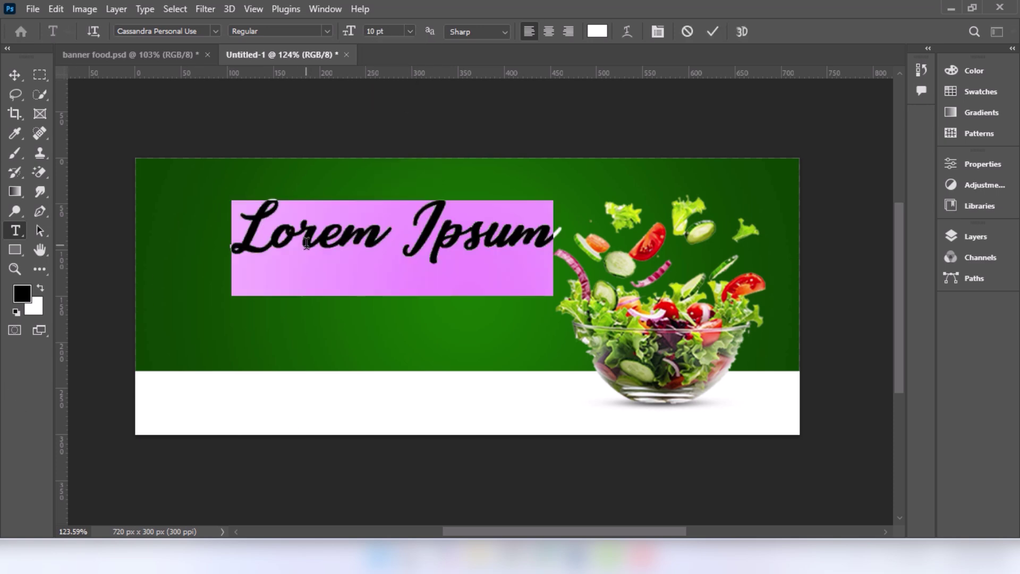
text(Hea)
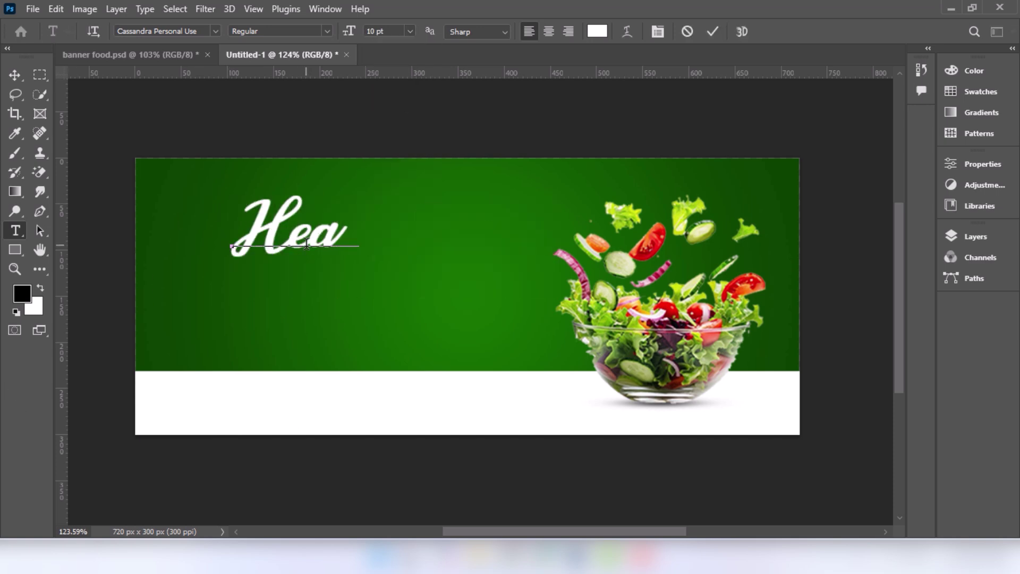
text(lthy)
Step: Move the Healthy title down-left and scale it down slightly
click(15, 75)
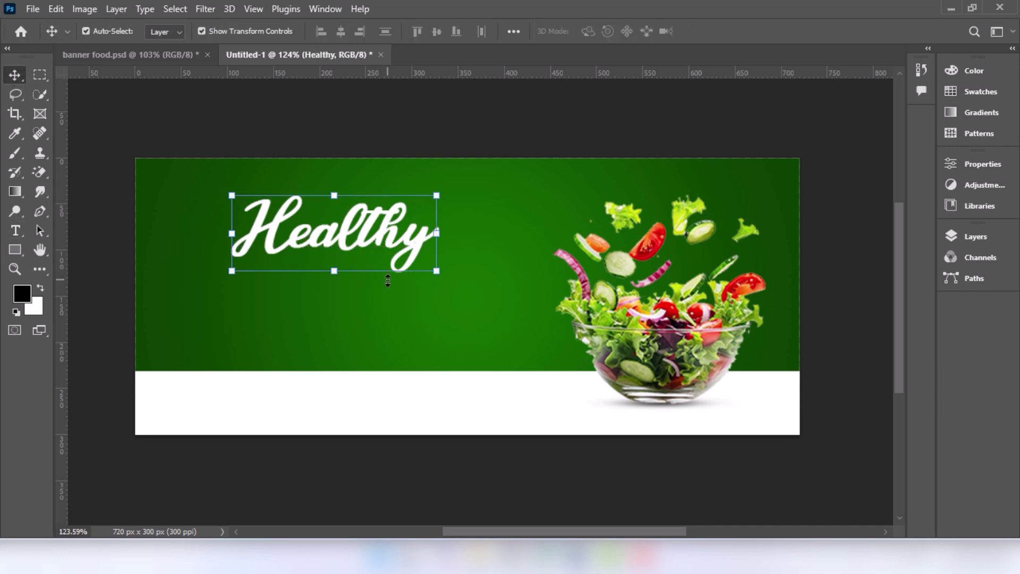
drag(371, 247, 359, 270)
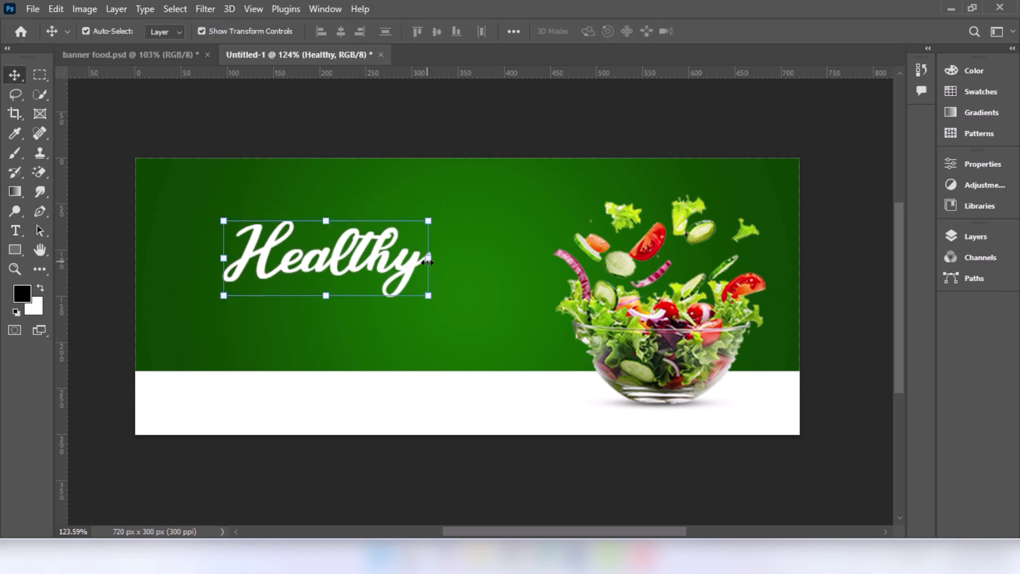
click(422, 270)
drag(422, 269, 403, 257)
click(740, 31)
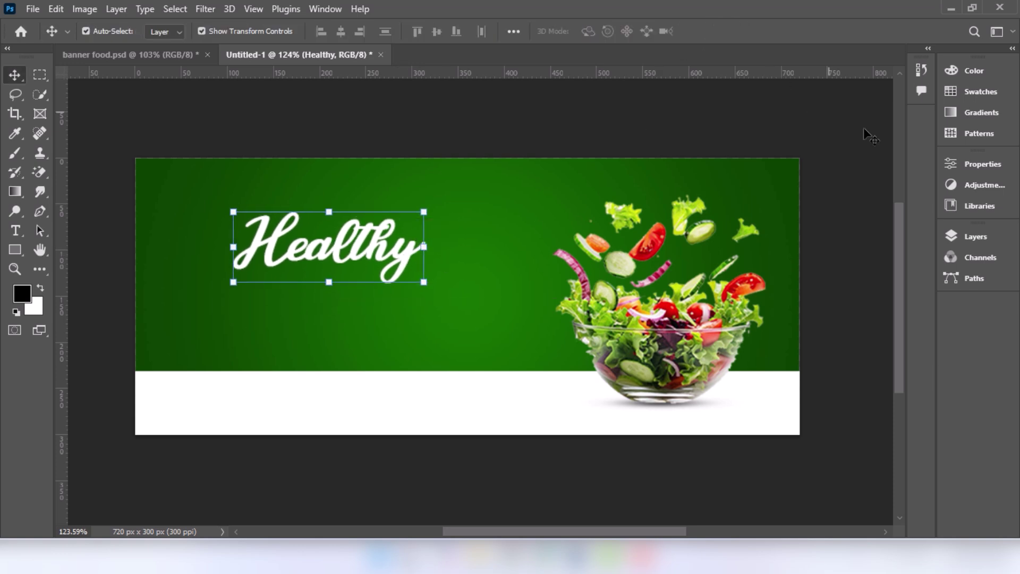
click(974, 235)
Step: Add a Drop Shadow to Healthy: 59% opacity, 90°, 4 px distance, 10% spread, 3 px size
right_click(860, 317)
click(715, 21)
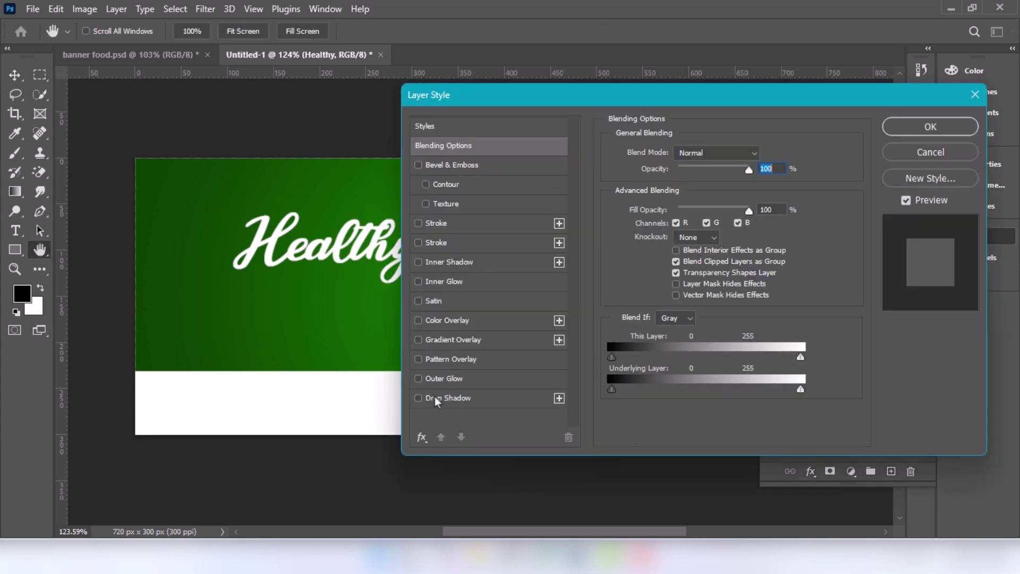
click(434, 398)
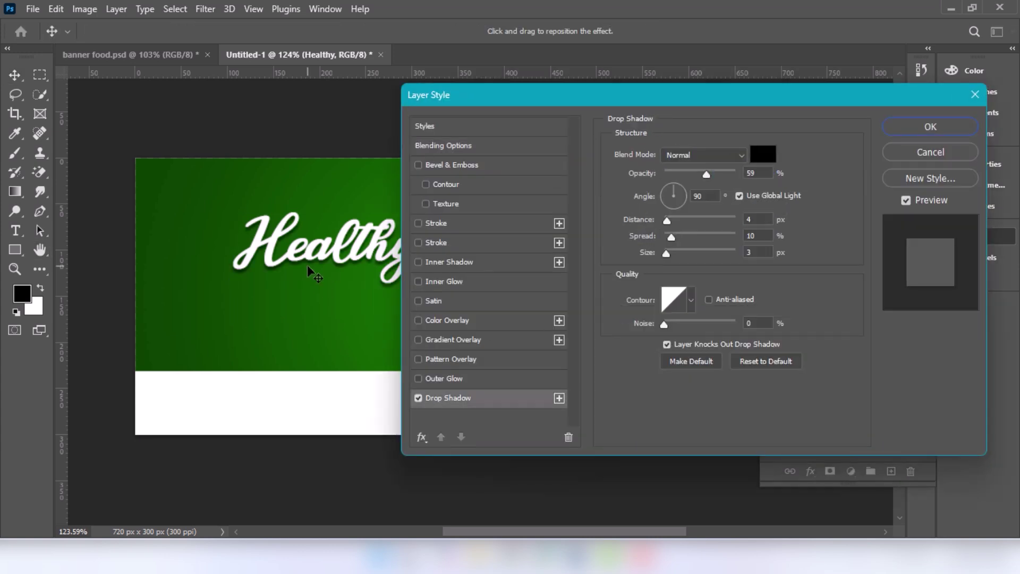
double_click(750, 236)
double_click(763, 254)
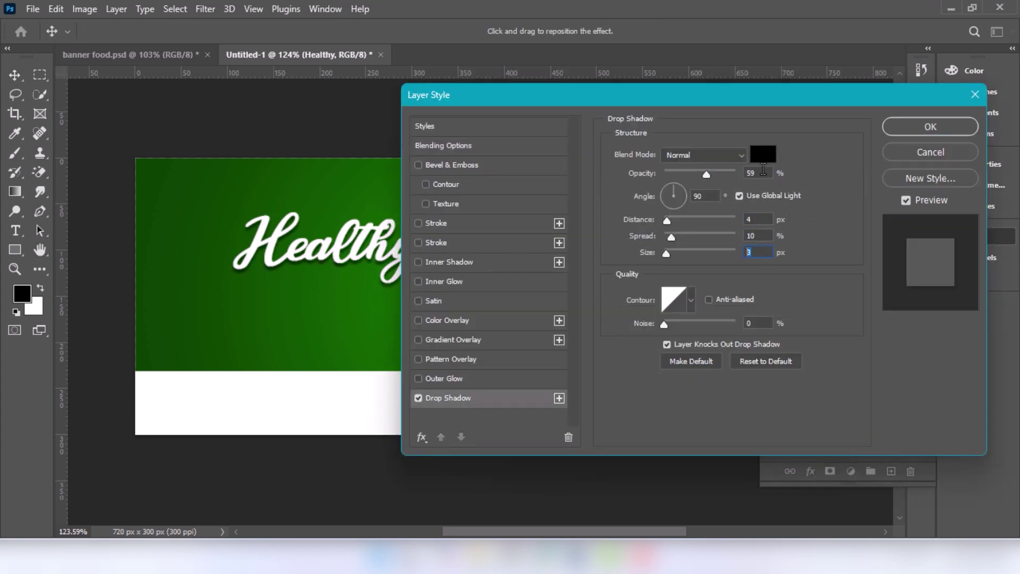
click(929, 127)
Step: Type 'FOOD MENU' in Bebas Neue beneath the Healthy title
click(409, 138)
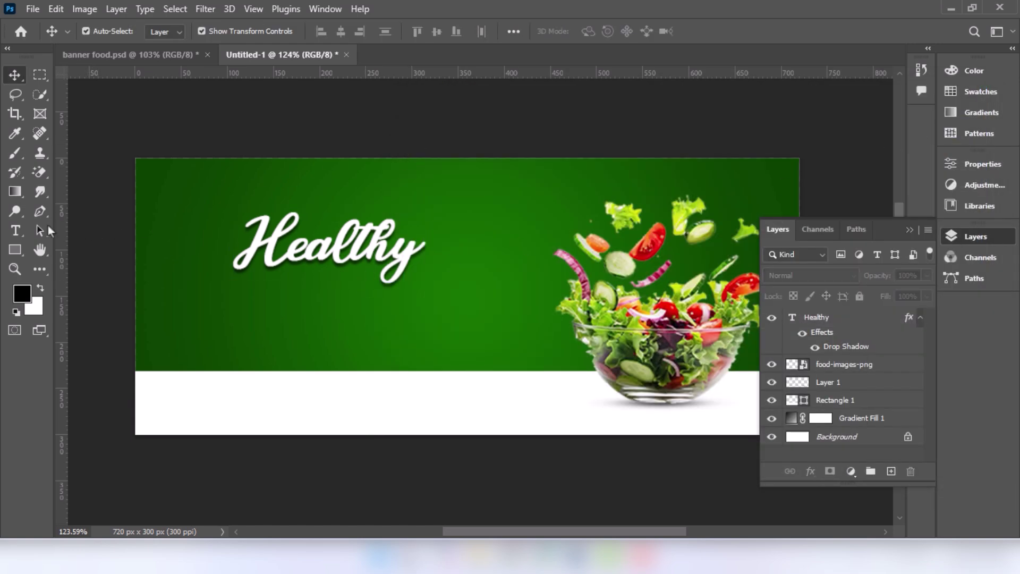
click(15, 230)
click(216, 31)
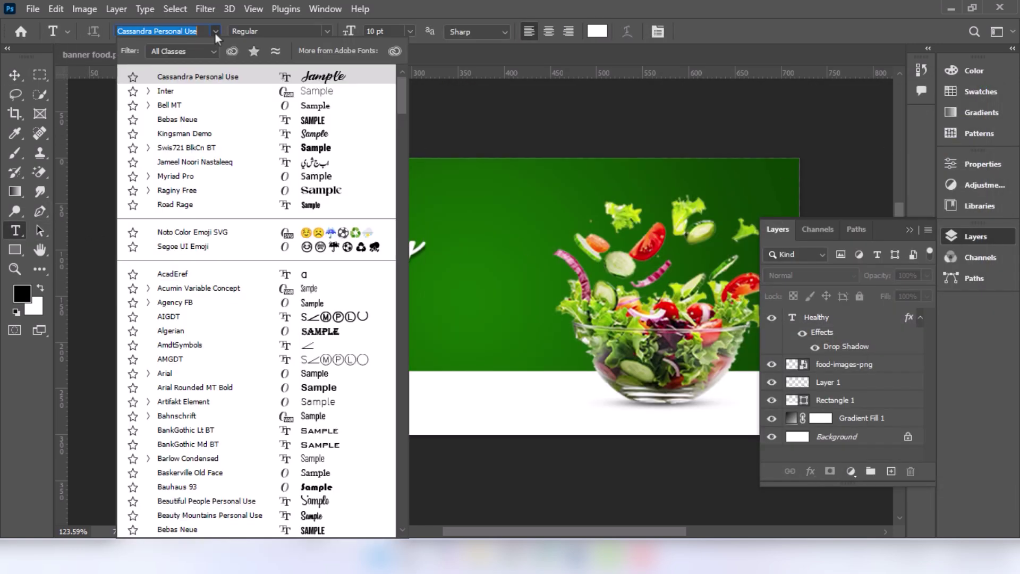
click(270, 91)
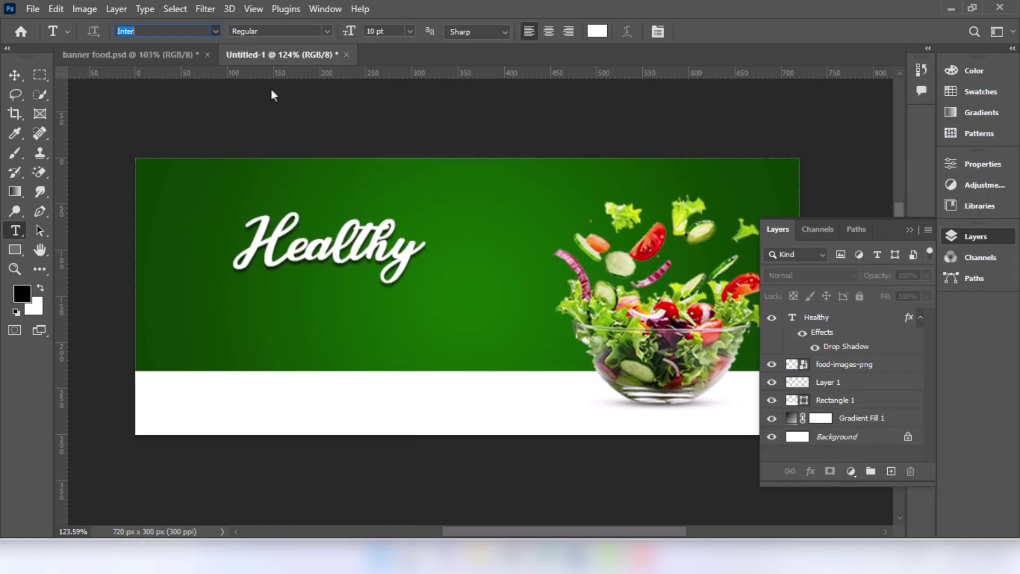
click(218, 30)
click(287, 115)
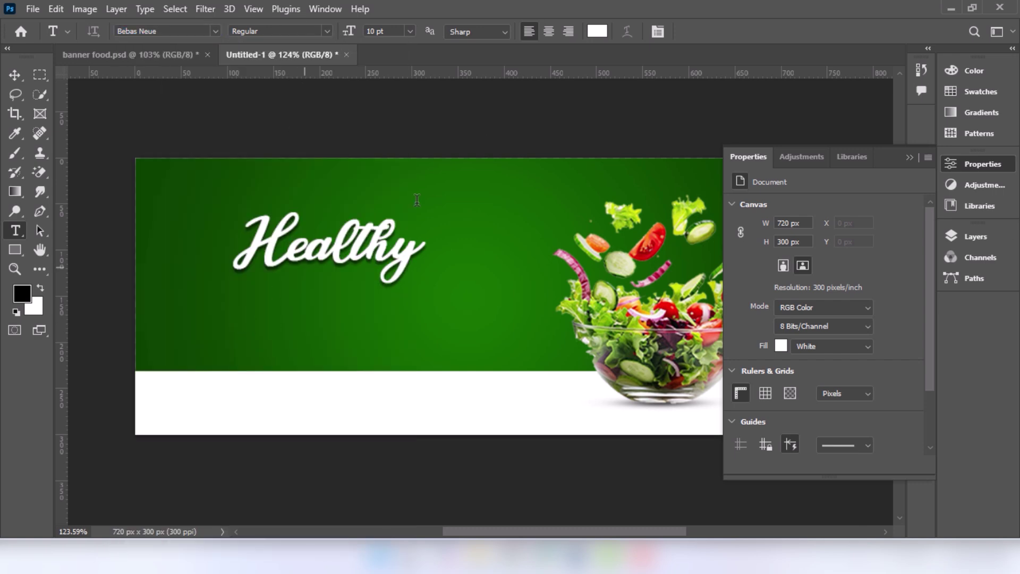
click(246, 321)
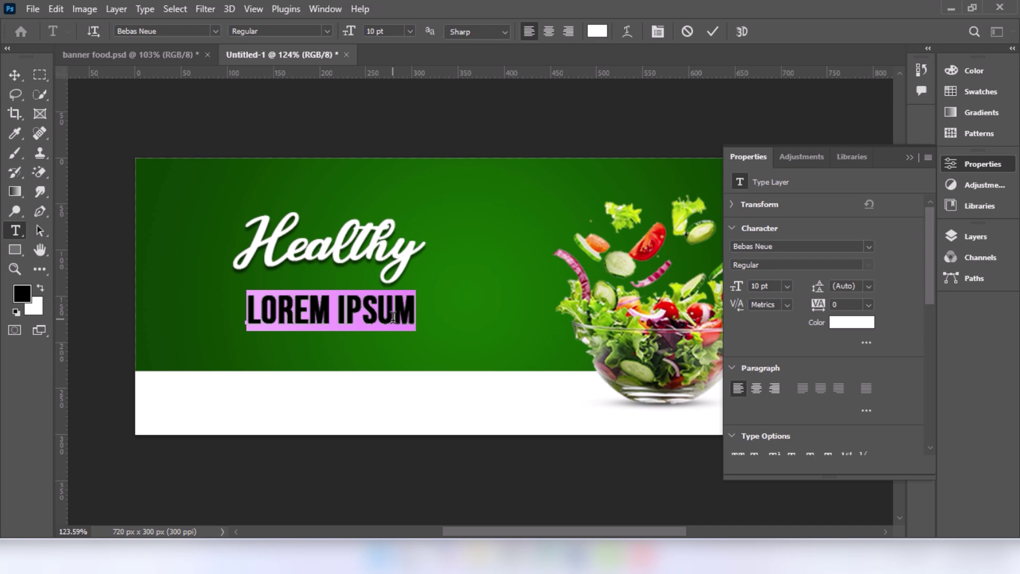
text(FO)
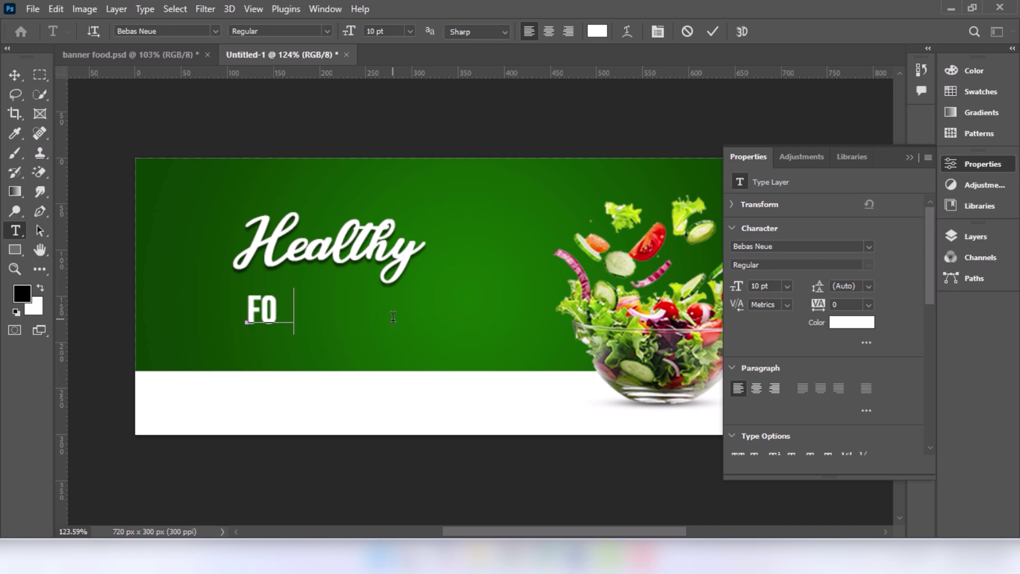
text(OD MENU)
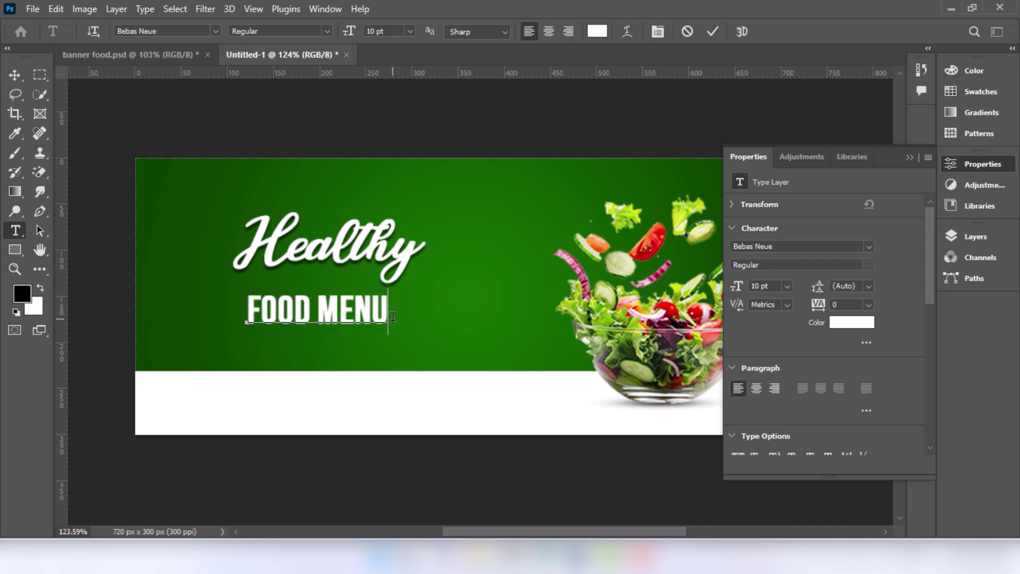
Step: Scale the FOOD MENU text down to about 7.41 pt
click(14, 74)
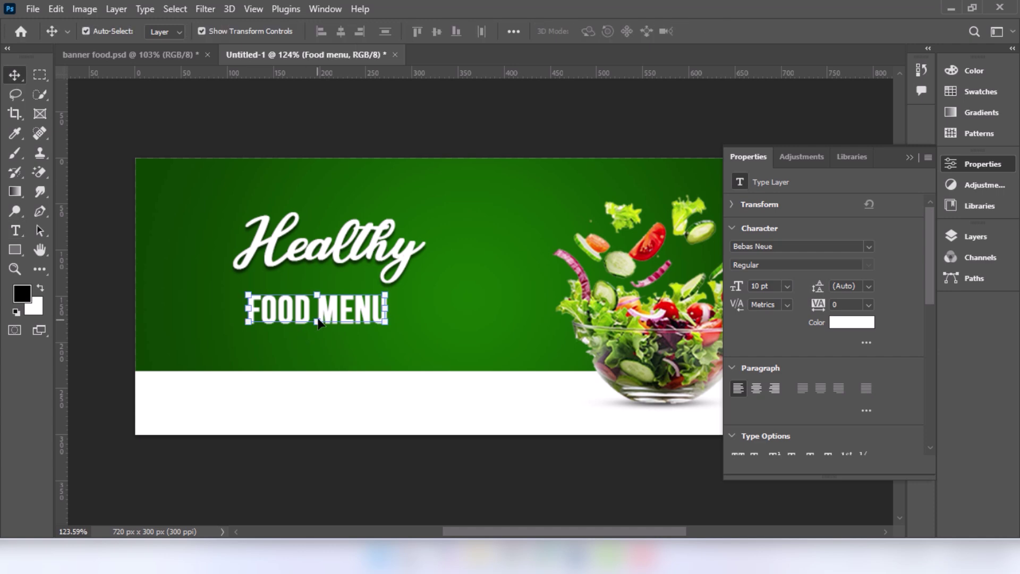
drag(316, 324, 335, 302)
click(737, 31)
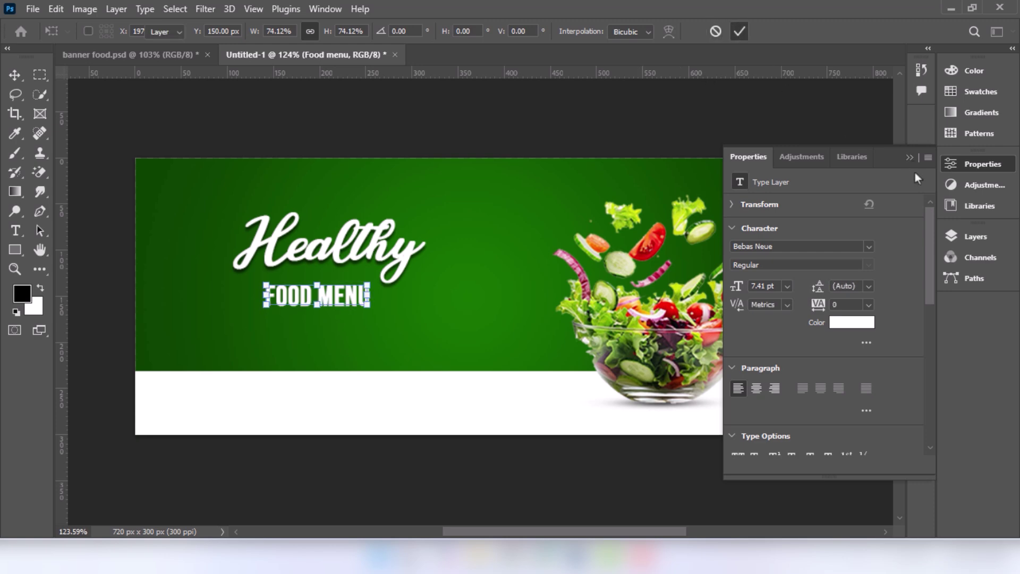
click(961, 237)
Step: Give the Food menu layer a matching Drop Shadow via Blending Options
right_click(827, 318)
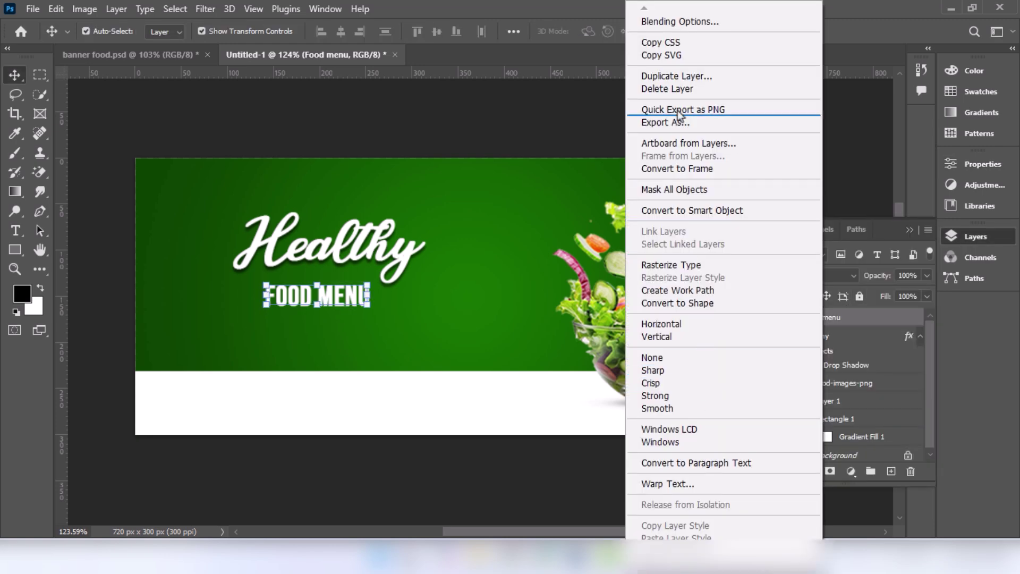
click(677, 22)
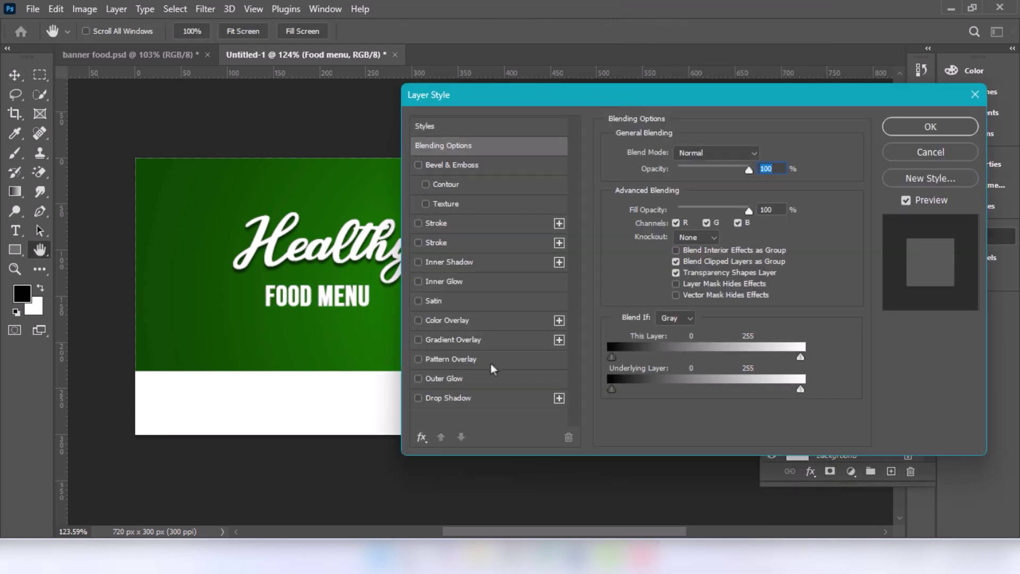
click(473, 398)
click(754, 220)
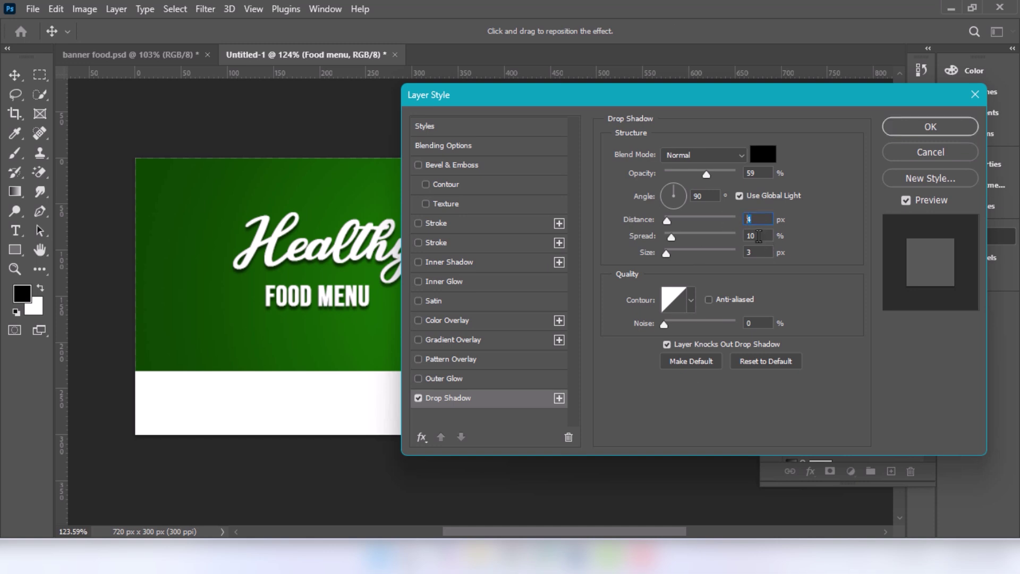
click(917, 131)
Step: Enlarge the Healthy and FOOD MENU titles together to 106.4%
mouse_move(287, 143)
mouse_down()
mouse_move(296, 183)
mouse_move(375, 296)
mouse_up()
key(ctrl+t)
drag(330, 209, 330, 201)
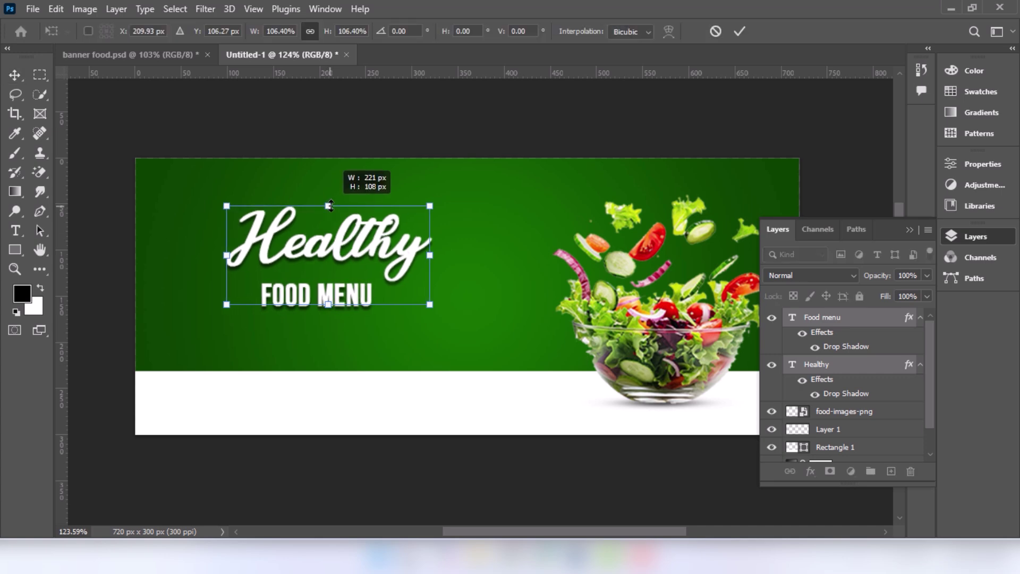
click(739, 31)
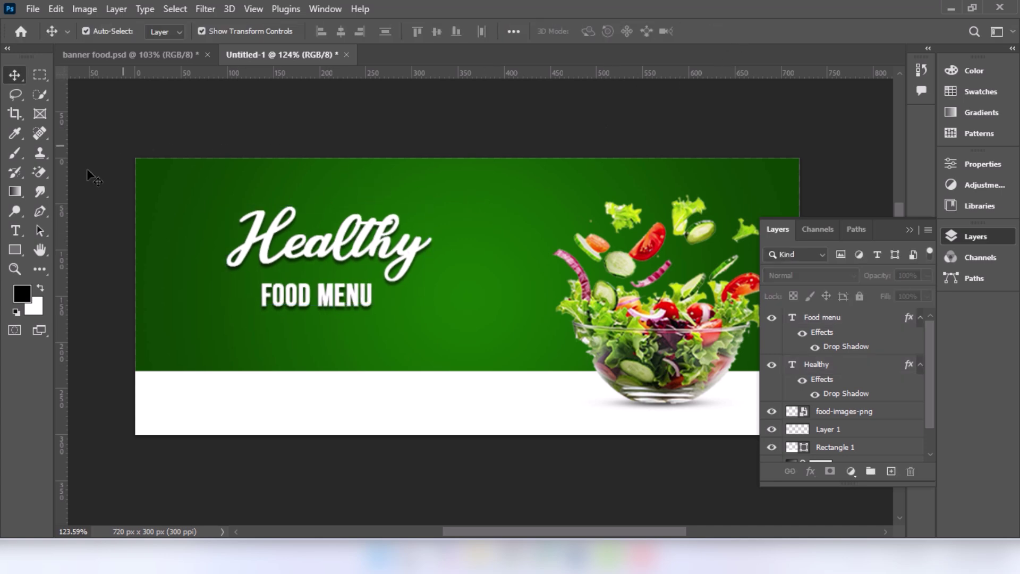
Step: Type 'YOUR LOGO' at the banner's top-left and shrink it into a small label
click(15, 230)
click(166, 198)
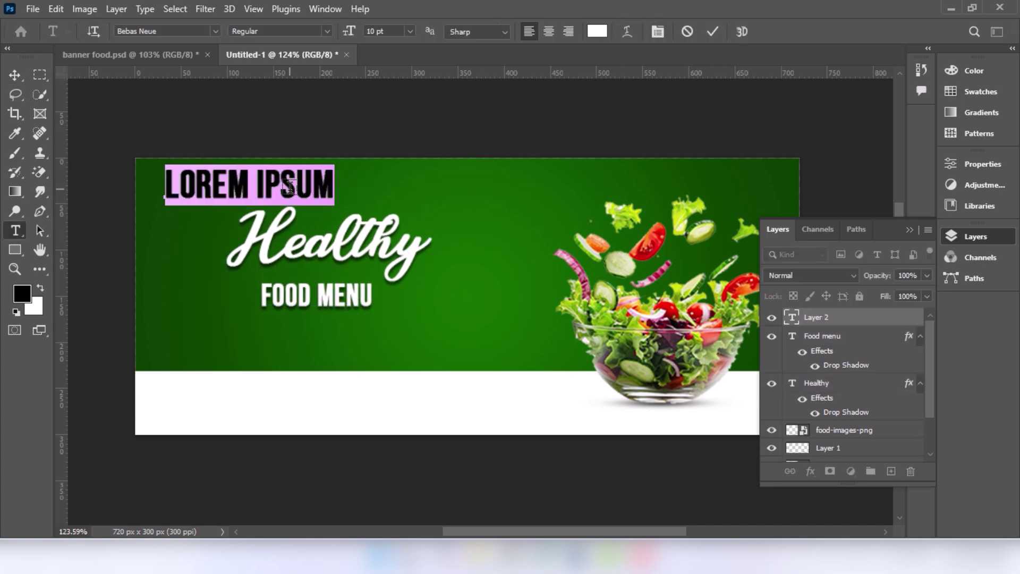
text(Y)
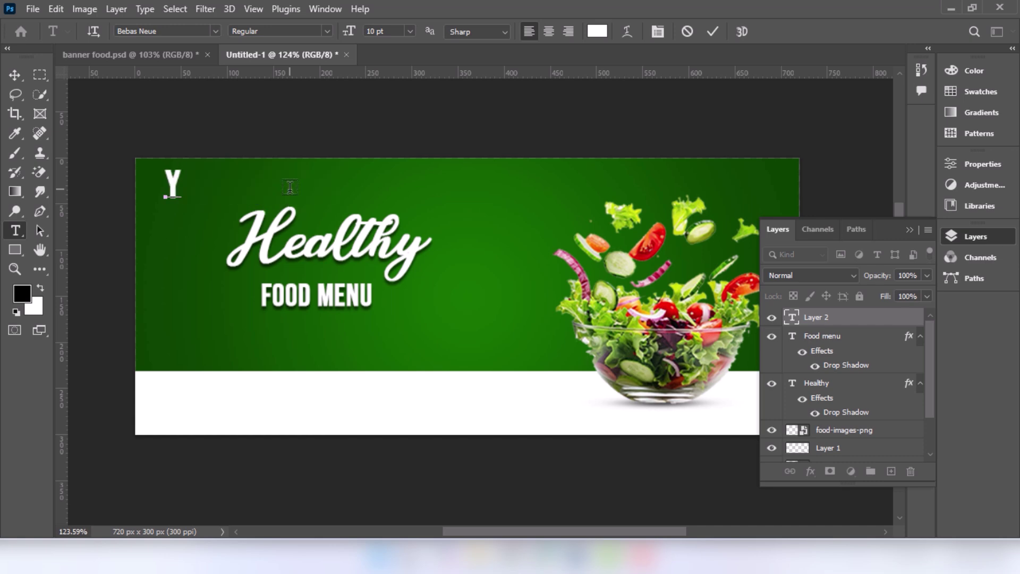
text(OUR LOGO)
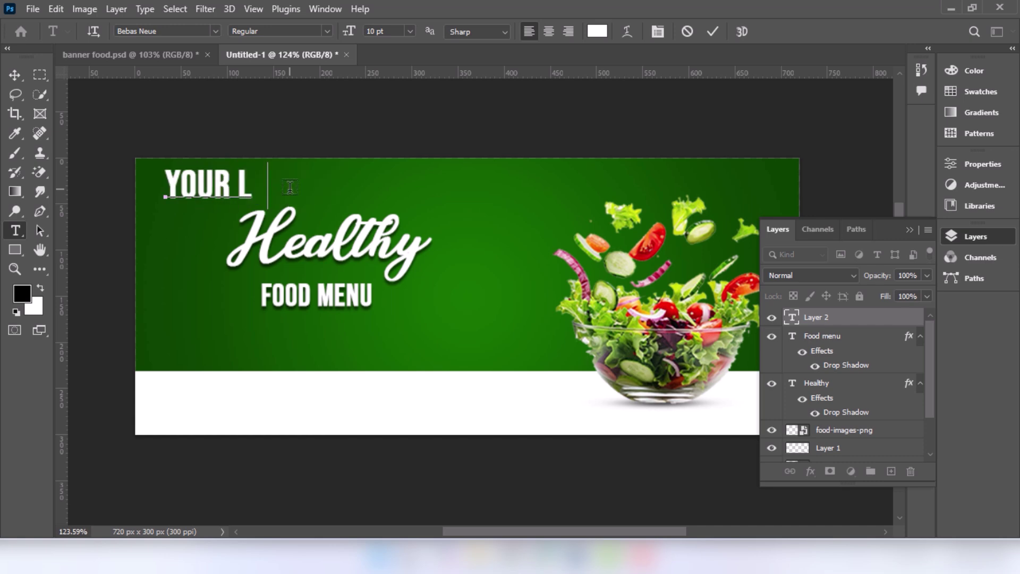
click(15, 79)
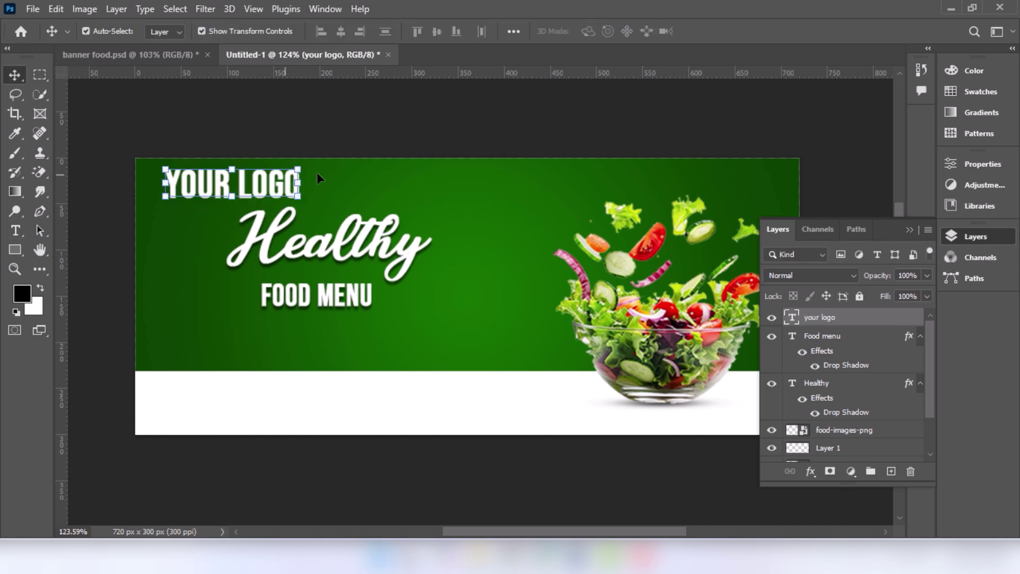
drag(300, 185, 189, 185)
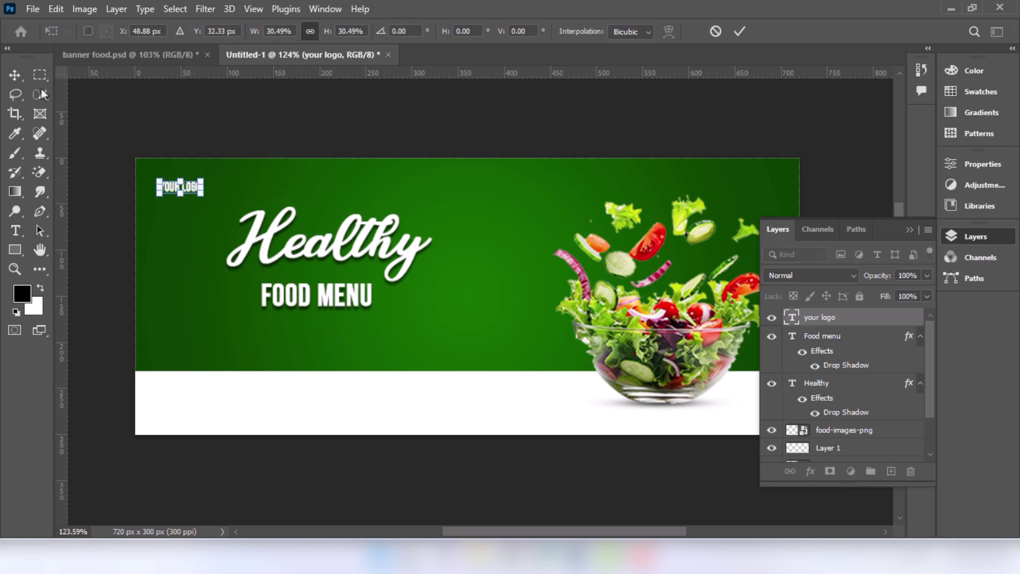
key(Return)
ctrl+click(349, 383)
Step: Paste the Lorem ipsum placeholder paragraph and move it beneath FOOD MENU
drag(388, 358, 371, 303)
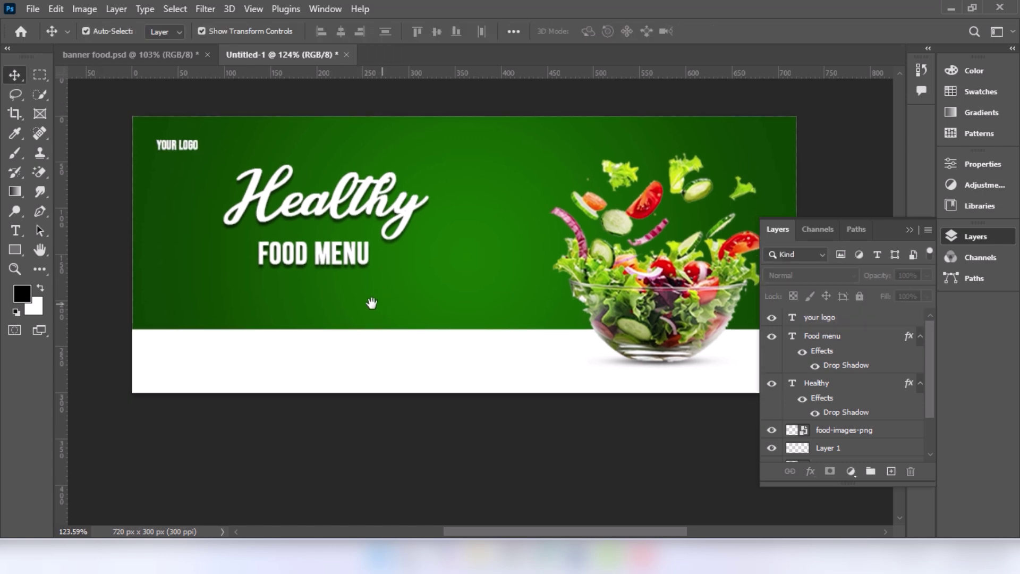
key(ctrl+v)
drag(473, 263, 309, 257)
click(119, 261)
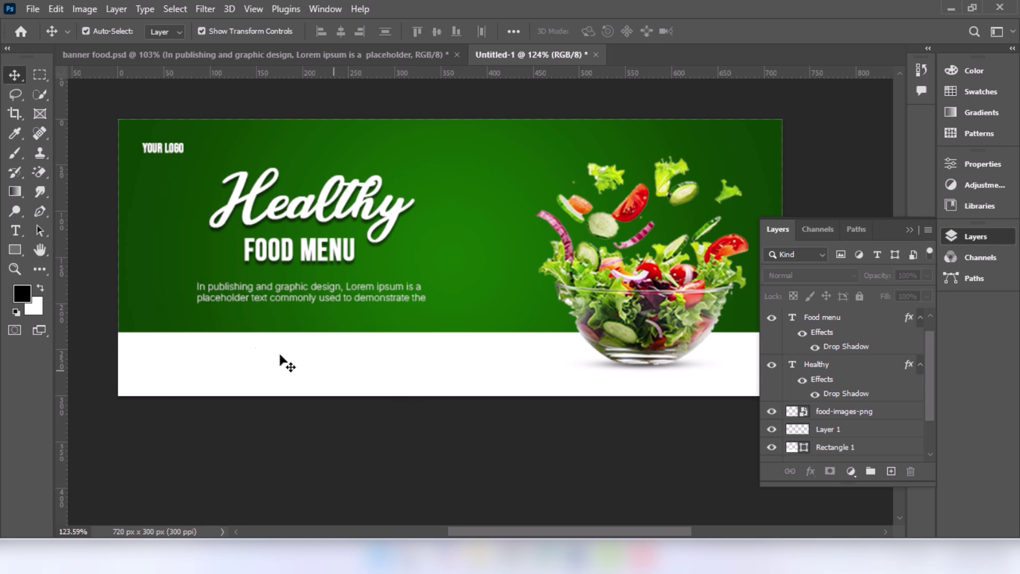
click(15, 250)
Step: Draw a wide rectangle on the white band and fill it with green
scroll(274, 368, up, 3)
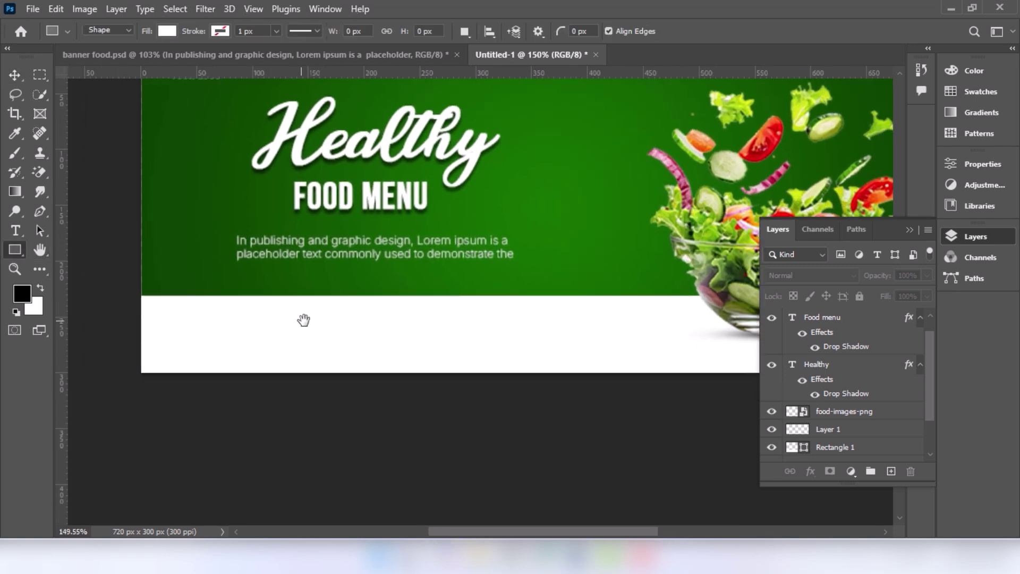
drag(243, 321, 416, 349)
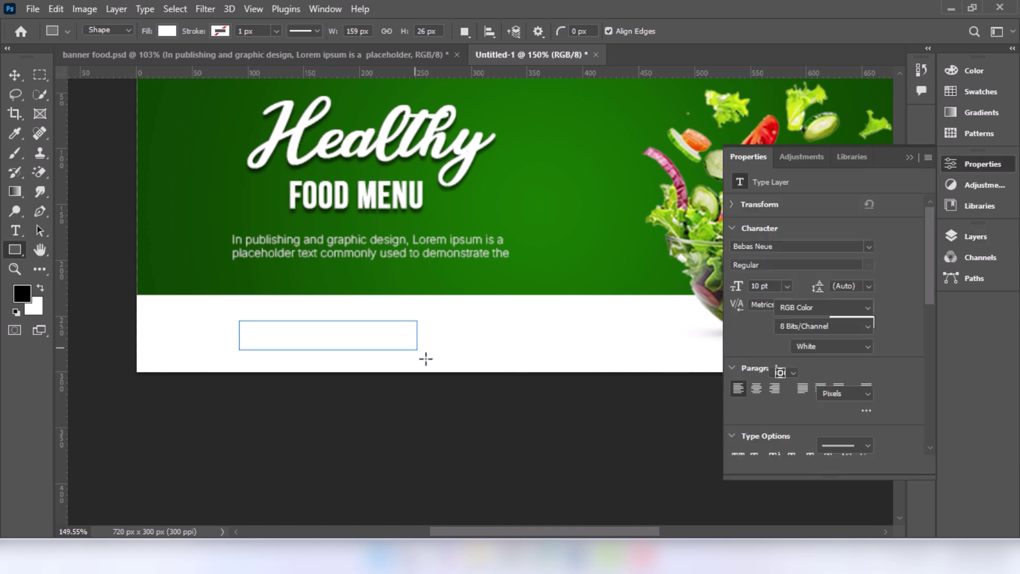
click(778, 313)
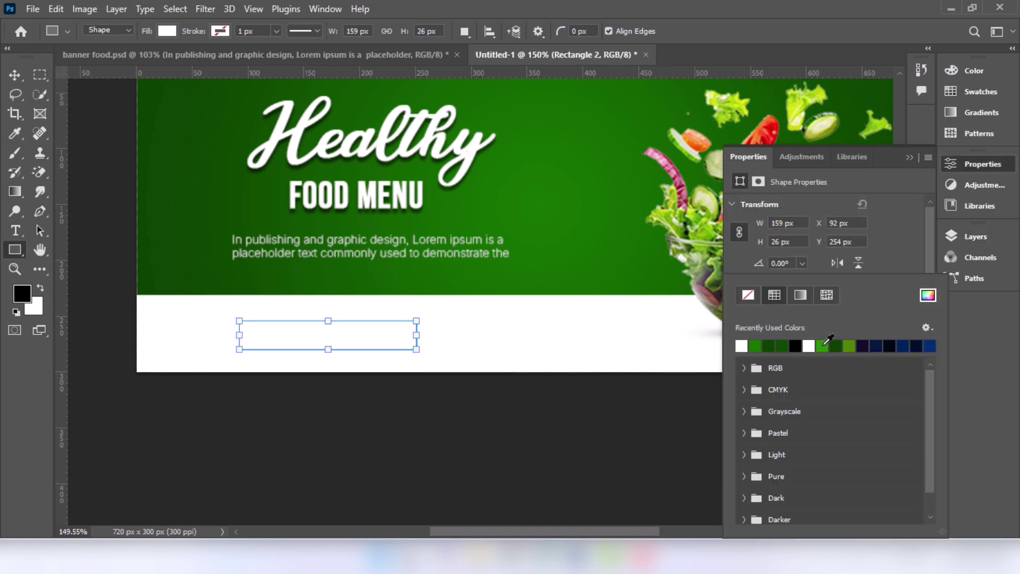
click(823, 345)
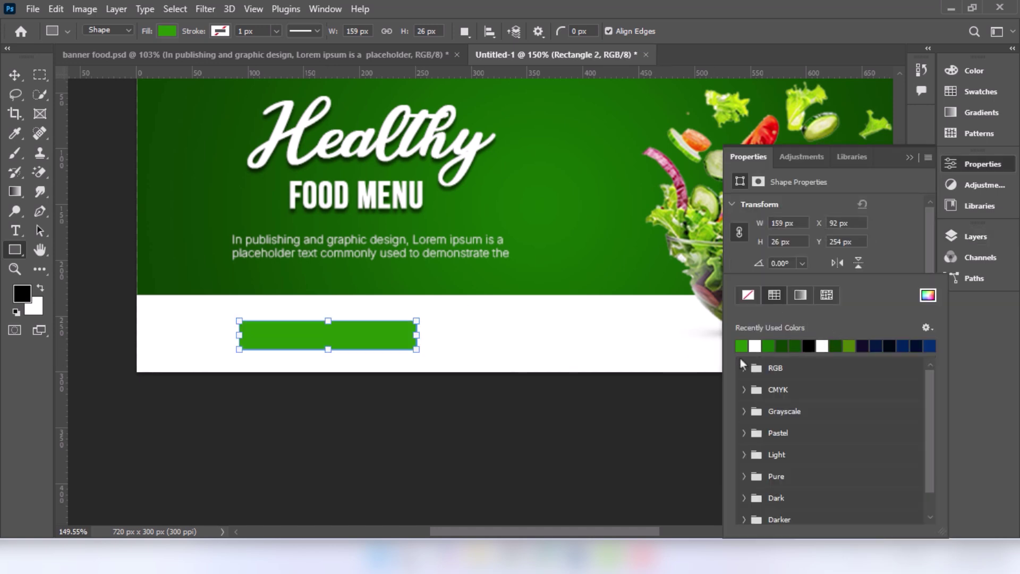
click(910, 158)
Step: Round the bar's corners with a 26 px radius to make a pill shape
click(977, 164)
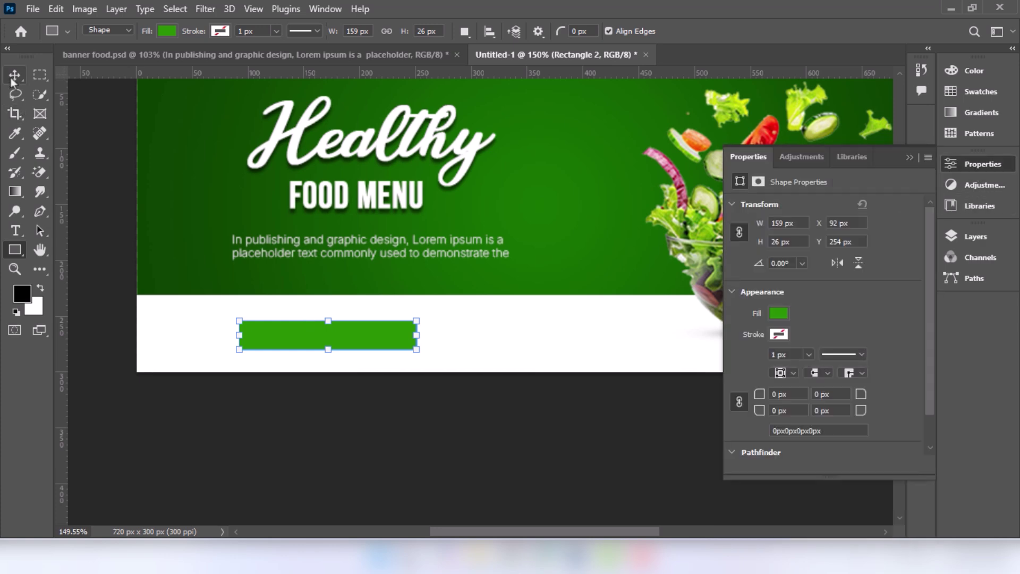
click(14, 78)
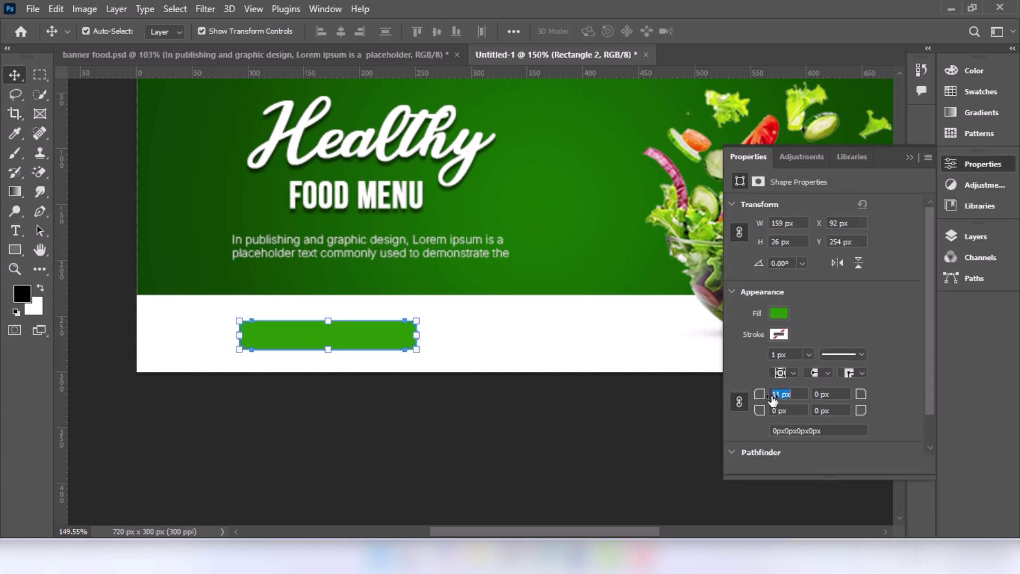
key(Return)
click(557, 381)
click(15, 250)
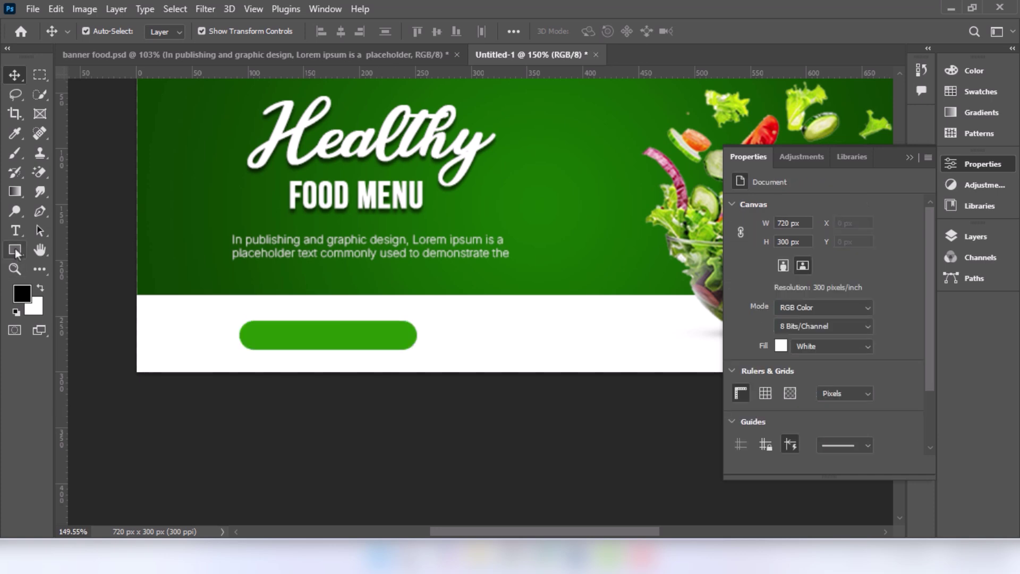
Step: Draw a small ellipse at the green pill's left end and fill it bright yellow
right_click(15, 250)
click(58, 259)
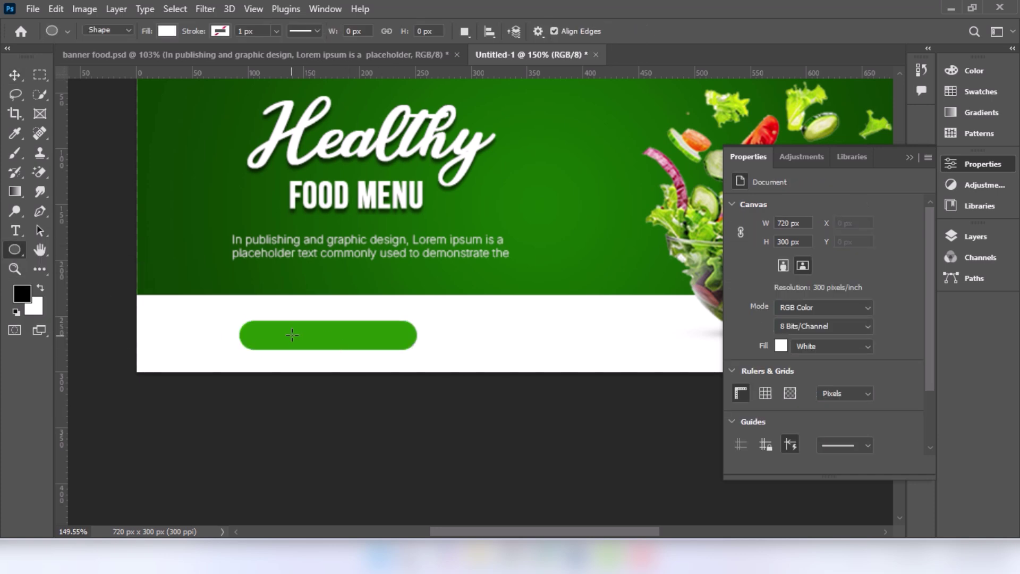
mouse_move(244, 318)
mouse_down()
mouse_move(255, 301)
mouse_move(269, 321)
mouse_move(264, 336)
mouse_up()
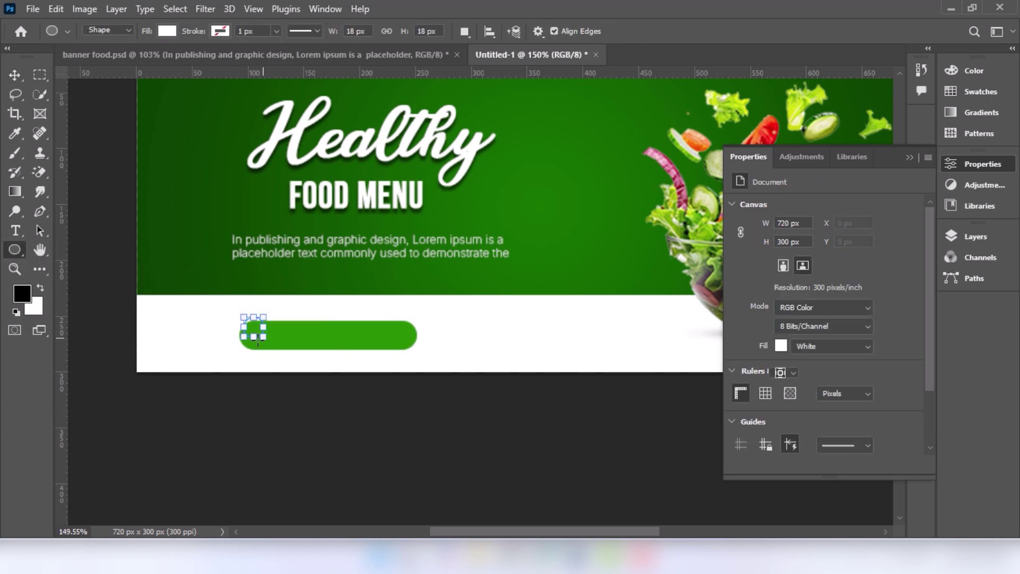
click(15, 75)
click(781, 317)
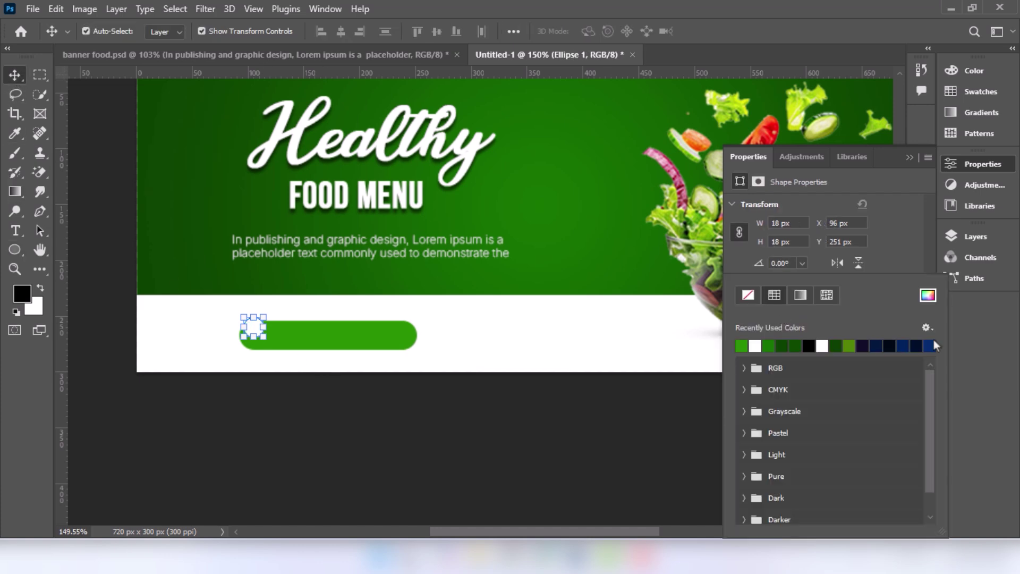
click(927, 298)
click(819, 377)
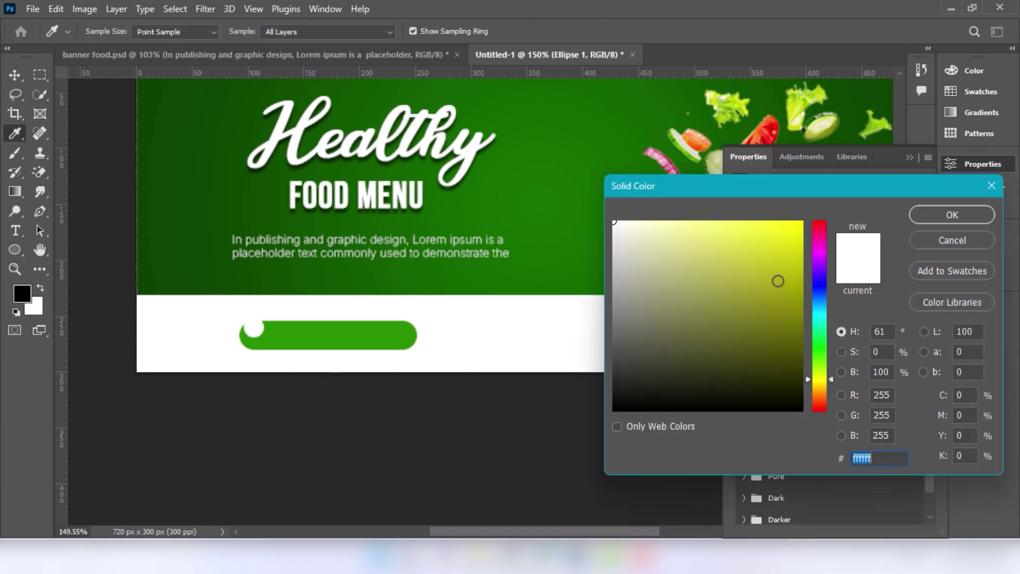
click(778, 281)
click(923, 218)
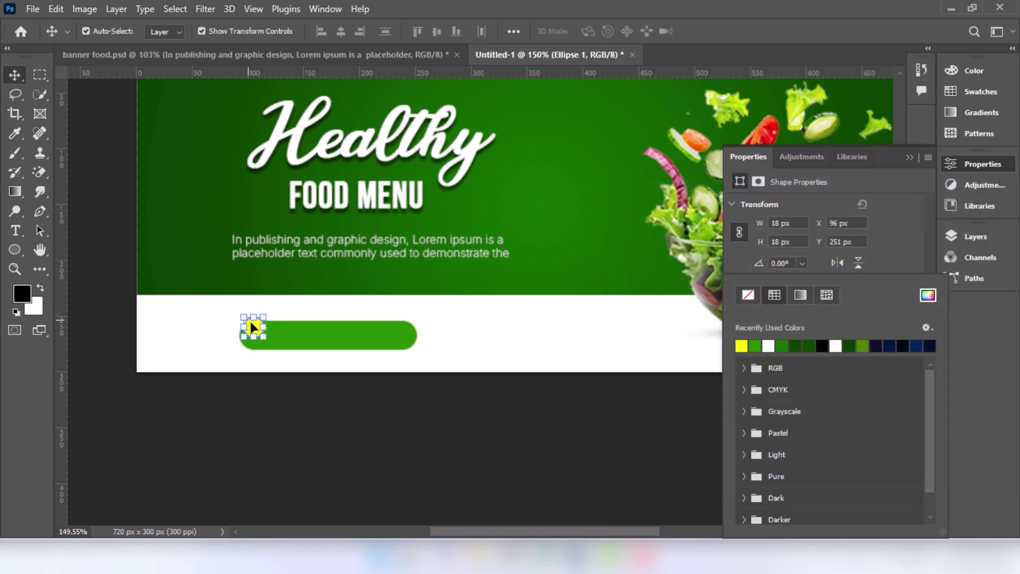
Step: Move the yellow circle onto the bar and resize it to about 21 px
mouse_move(250, 321)
mouse_down()
mouse_move(256, 340)
mouse_move(286, 332)
mouse_move(263, 334)
mouse_up()
scroll(256, 340, up, 4)
key(ctrl+t)
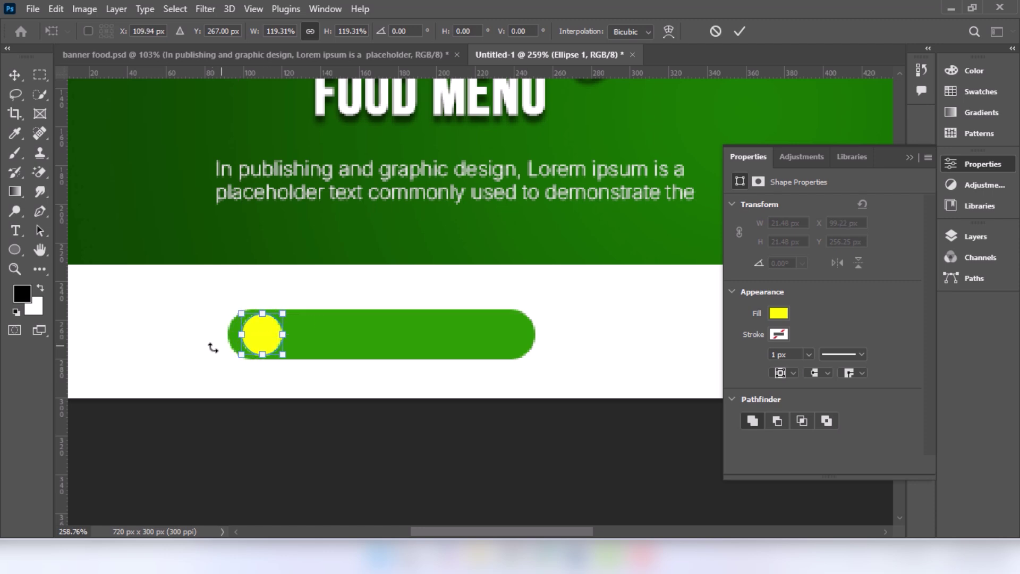
click(739, 32)
scroll(517, 308, down, 5)
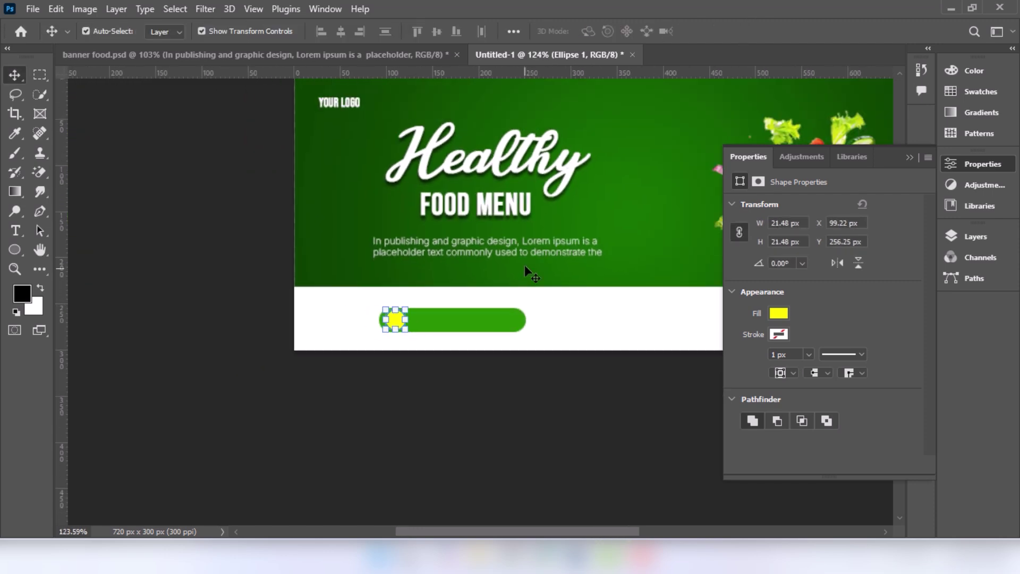
Step: Narrow the green pill to 134 px width
drag(541, 308, 357, 297)
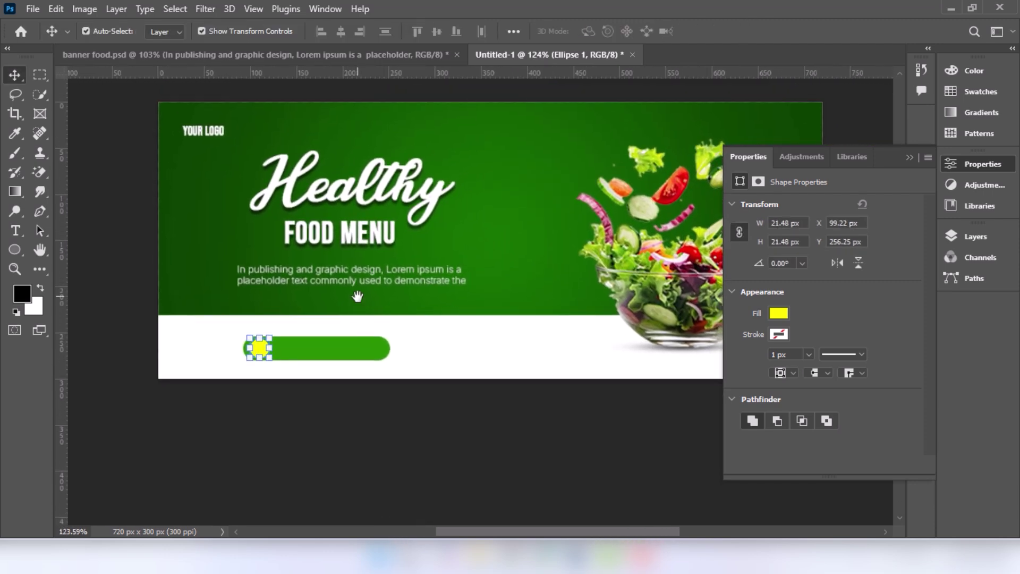
click(367, 354)
key(ctrl+t)
drag(391, 349, 369, 350)
click(739, 32)
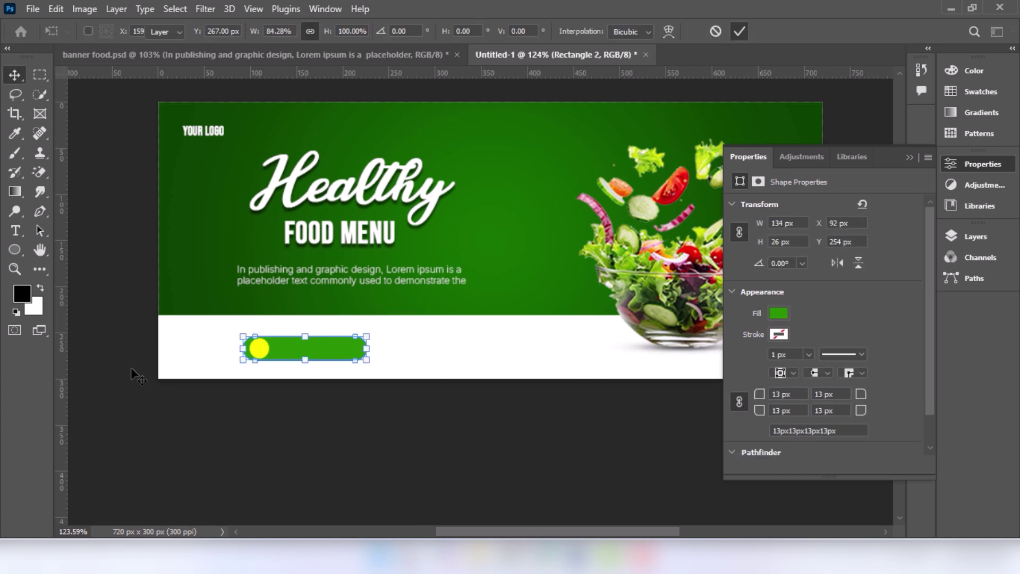
Step: Add white 'ODER NOW' text in Inter Regular inside the green pill
click(15, 230)
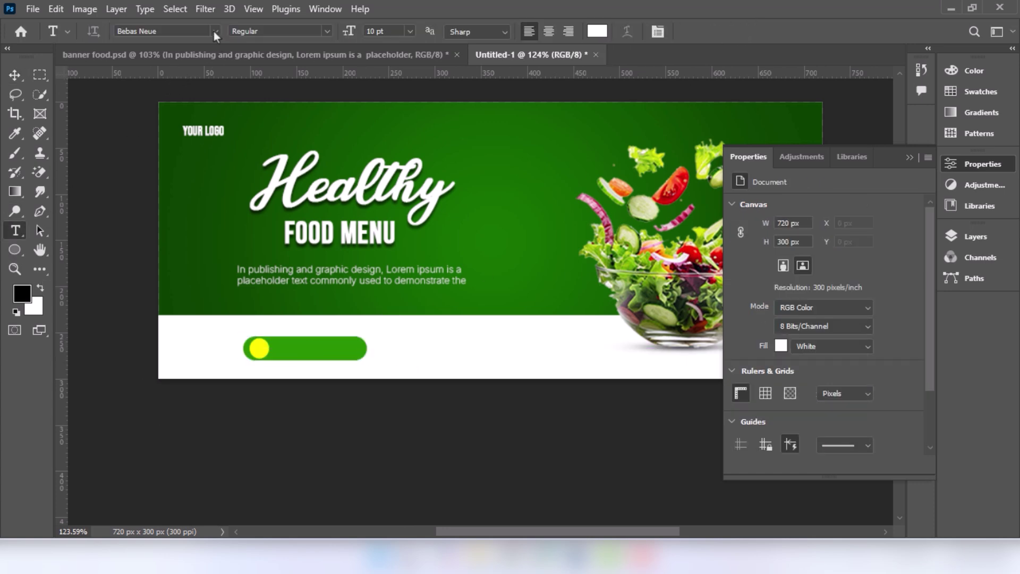
click(215, 31)
click(223, 95)
click(328, 31)
click(302, 82)
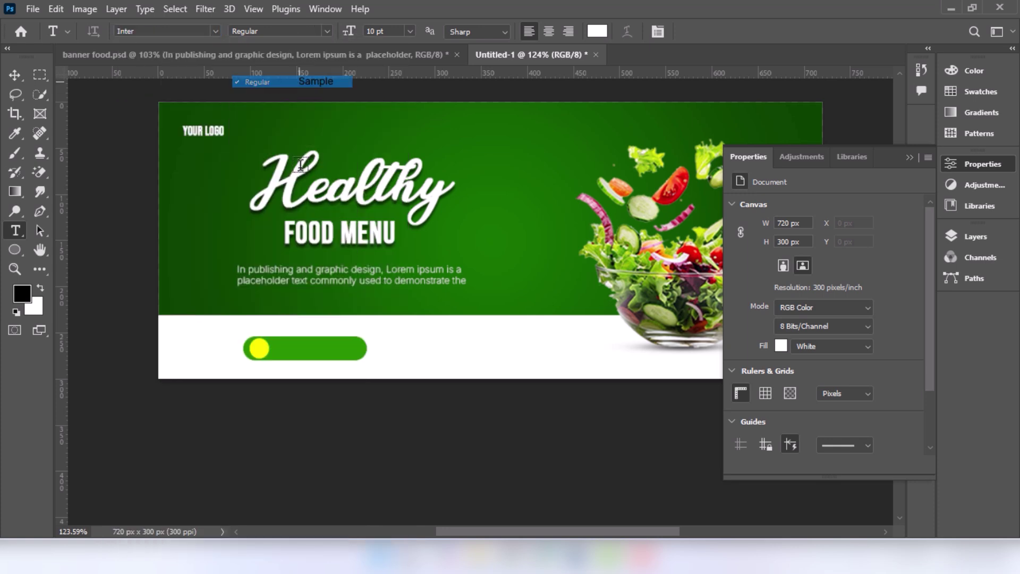
click(365, 348)
text(ODE)
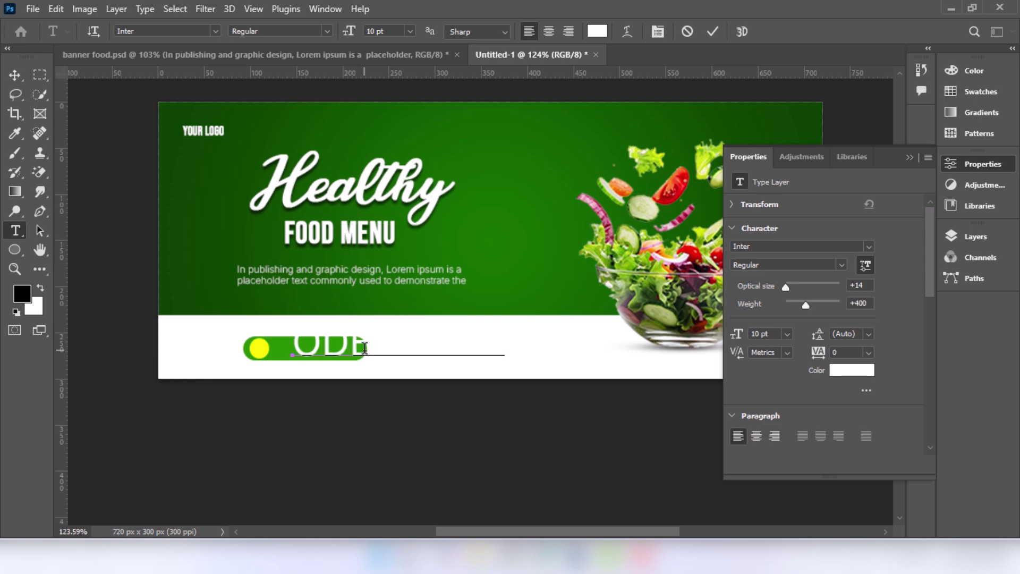
Step: Scale the ODER NOW label down to 31.36% to sit beside the yellow circle
click(15, 79)
drag(499, 344, 327, 345)
click(14, 75)
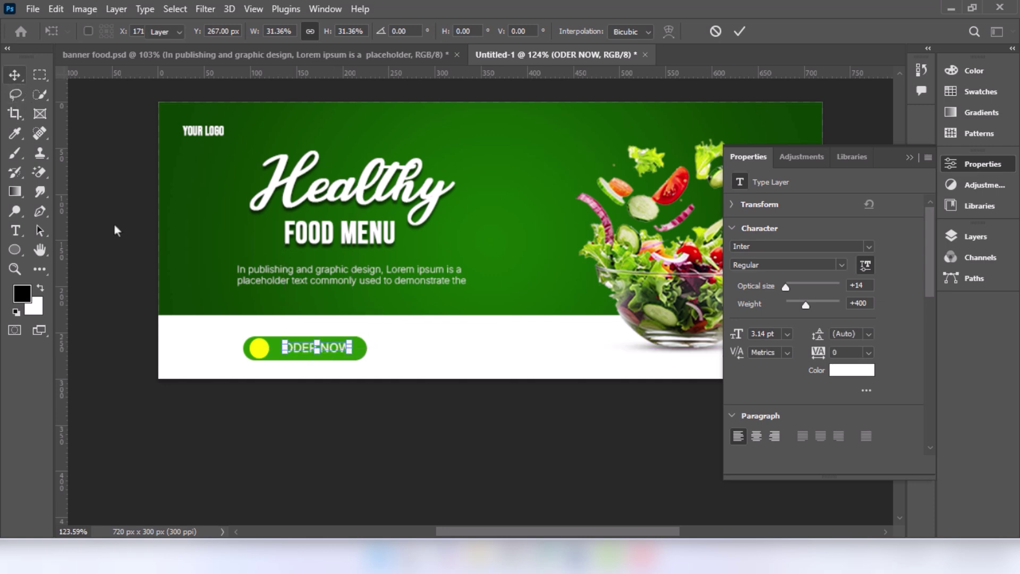
click(298, 440)
Step: Place the arrow-icon-arrows-sign-black-arrows-free-png image as an embedded file
scroll(260, 354, up, 5)
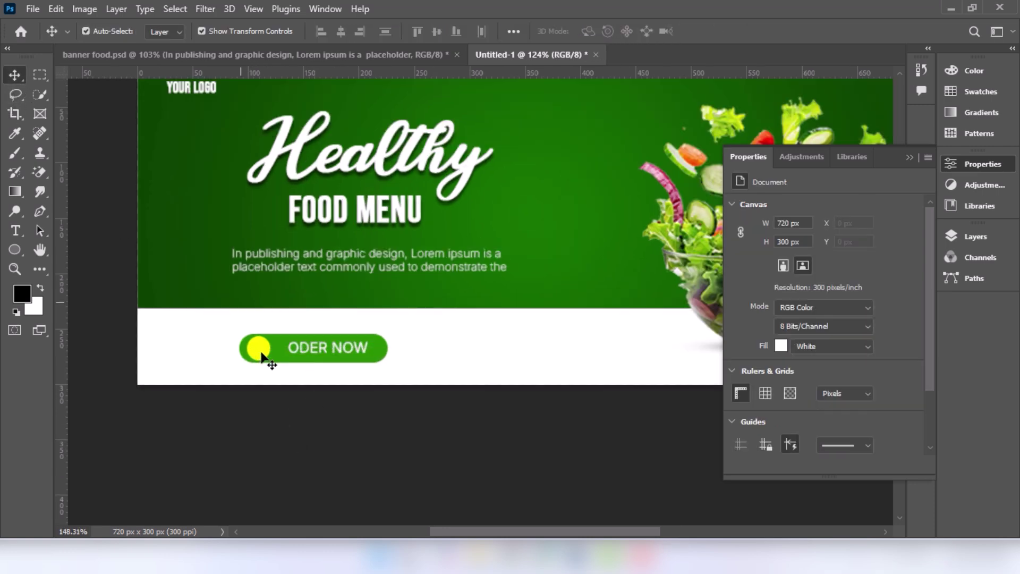
click(33, 9)
click(41, 296)
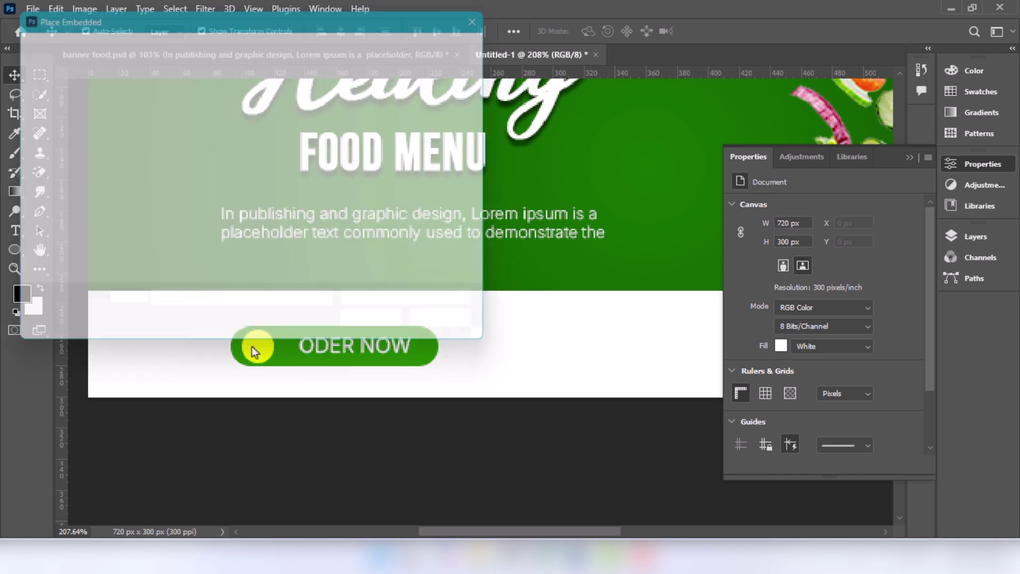
click(205, 140)
click(378, 330)
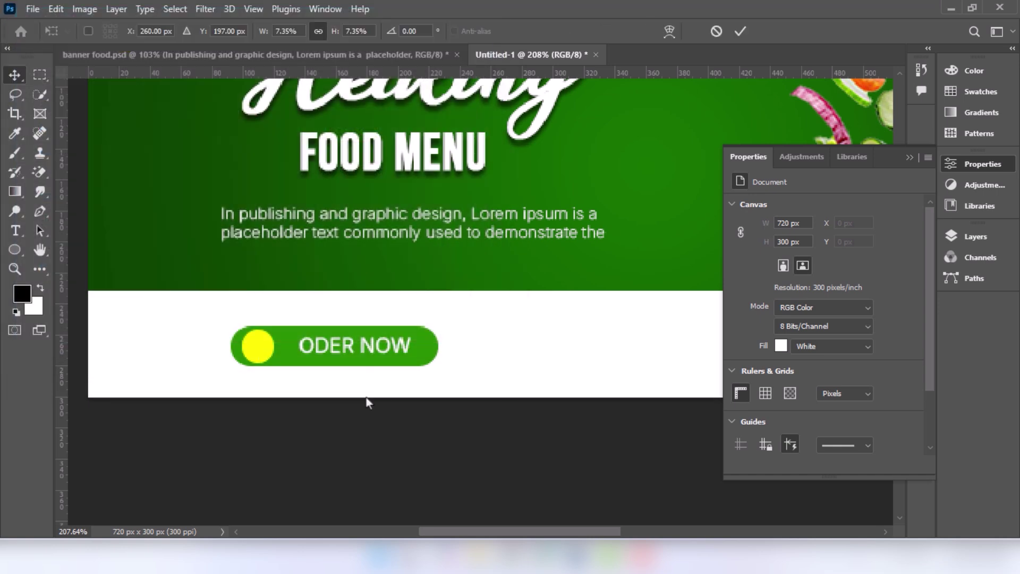
Step: Shrink the arrow icon and position it on the yellow circle
drag(718, 241, 446, 298)
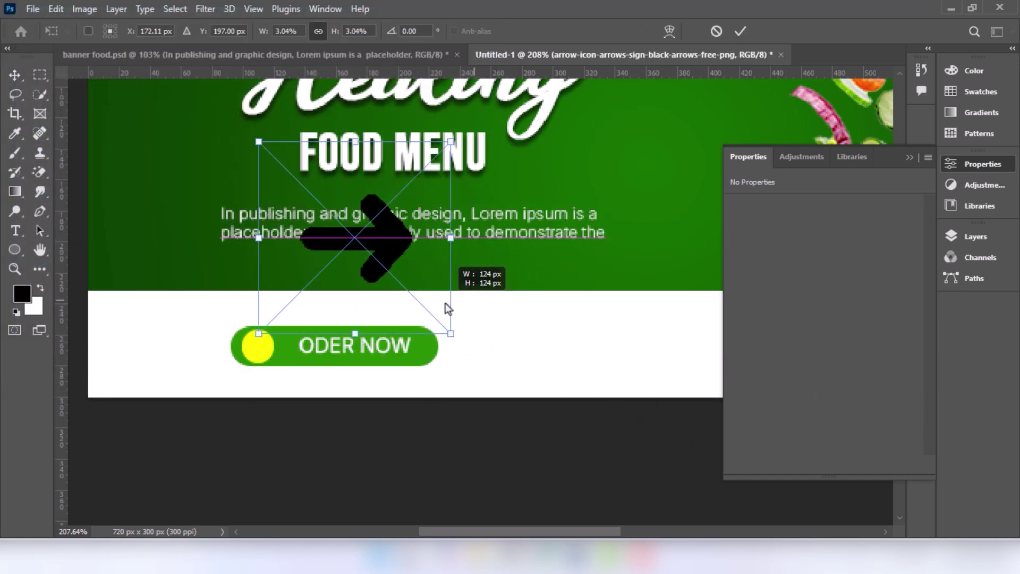
drag(357, 288, 278, 345)
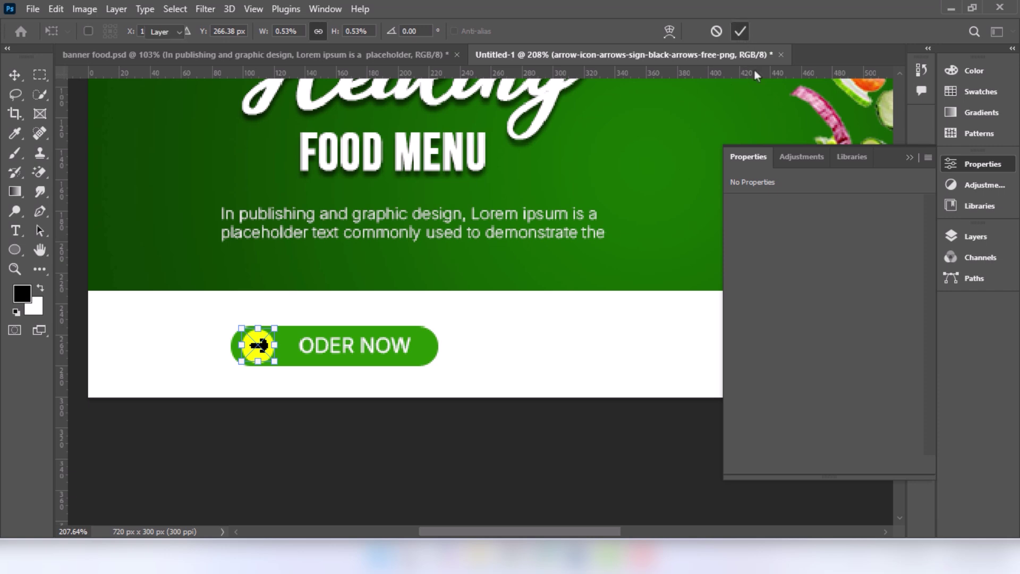
key(Return)
click(977, 237)
scroll(846, 361, up, 1)
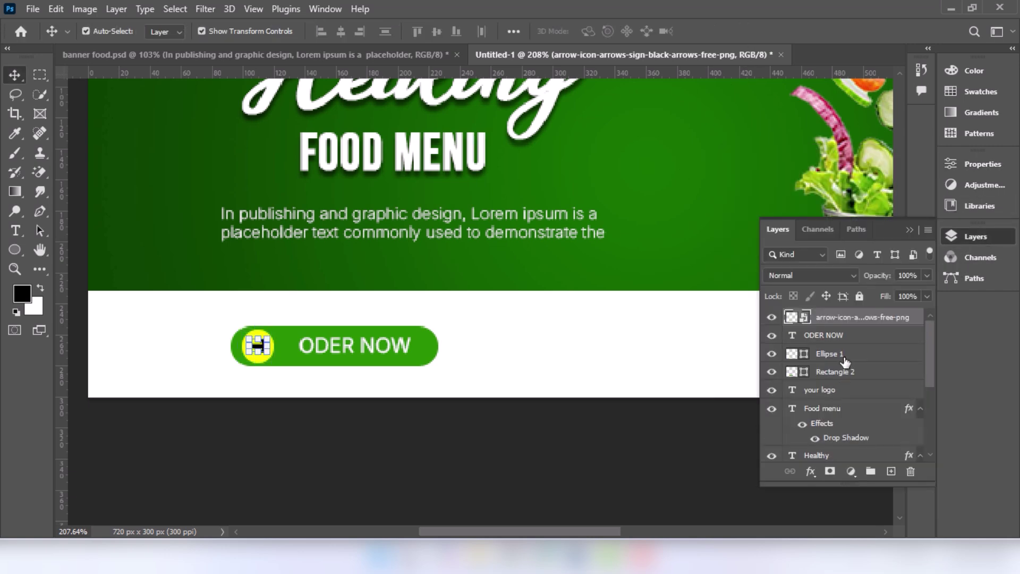
Step: Give the arrow layer a Color Overlay in the button green #288e00
right_click(844, 317)
click(703, 17)
click(444, 321)
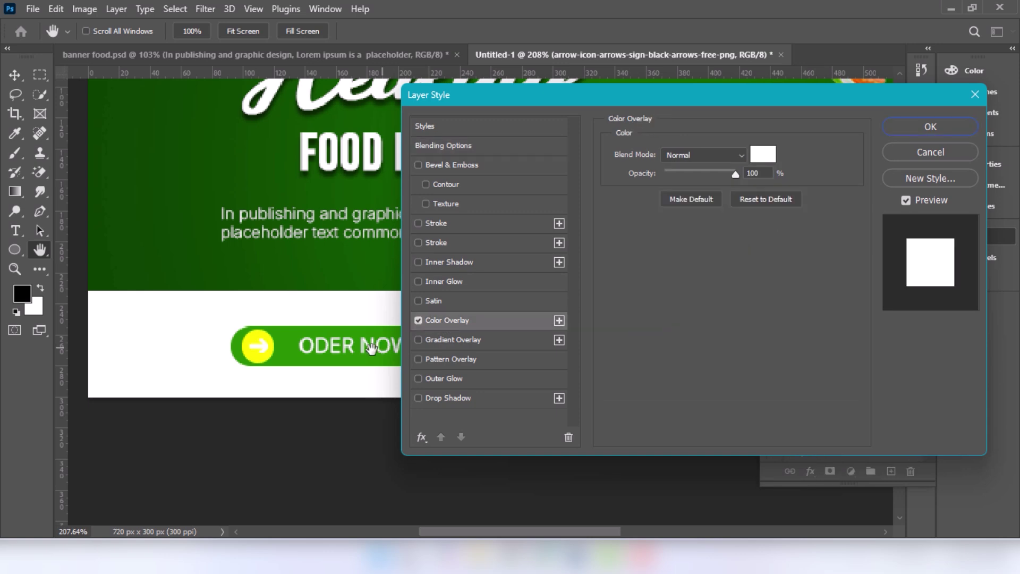
click(755, 154)
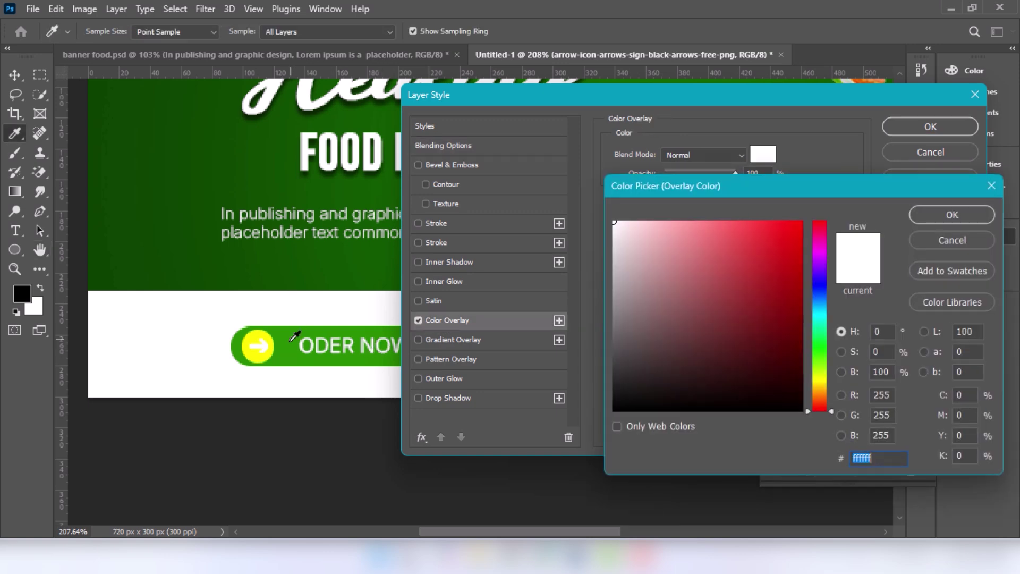
click(291, 340)
click(951, 214)
click(931, 127)
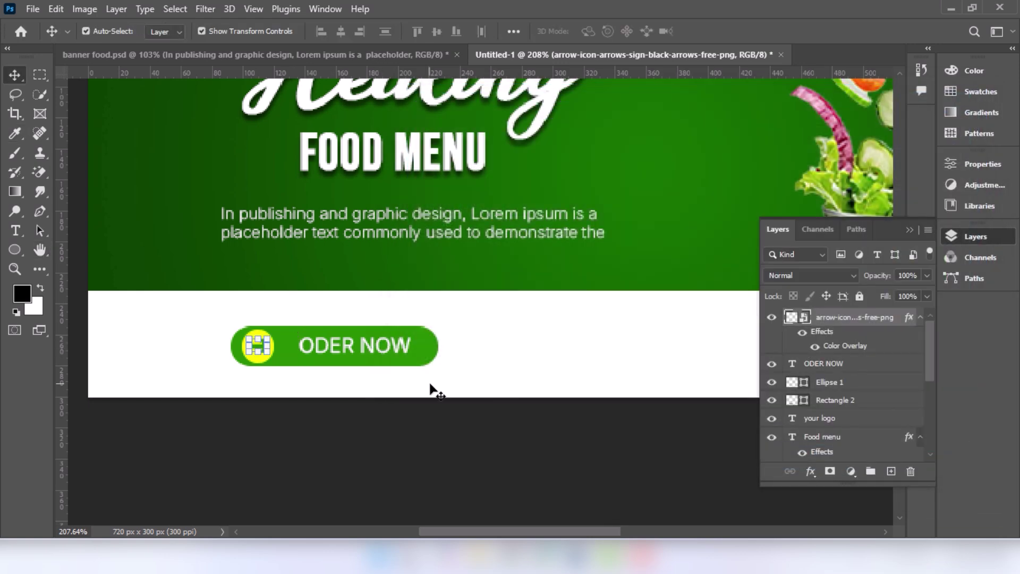
scroll(454, 406, down, 5)
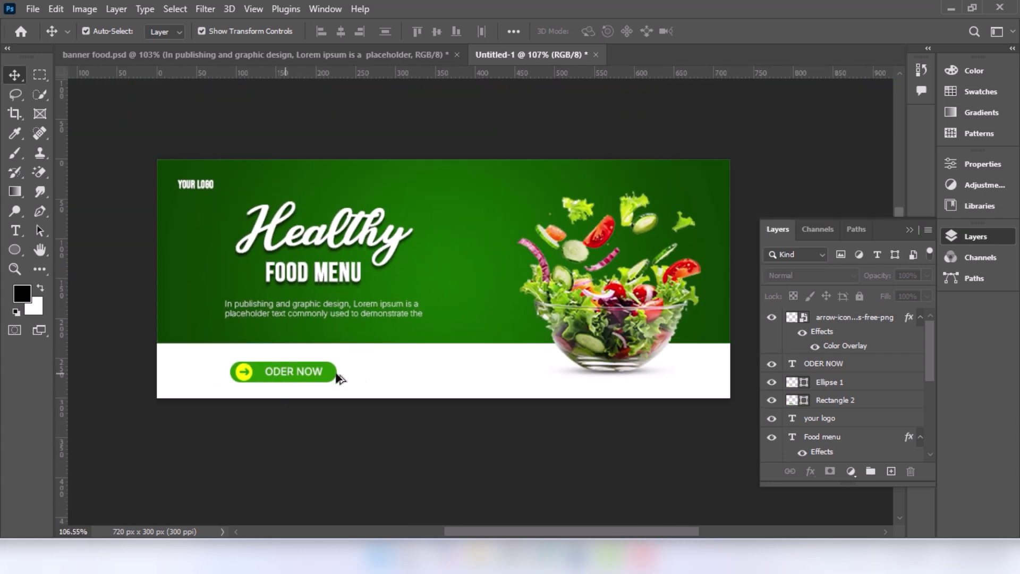
Step: Draw a small ellipse, about 23 px wide, right of the ODER NOW button
drag(383, 346, 417, 235)
scroll(376, 369, up, 4)
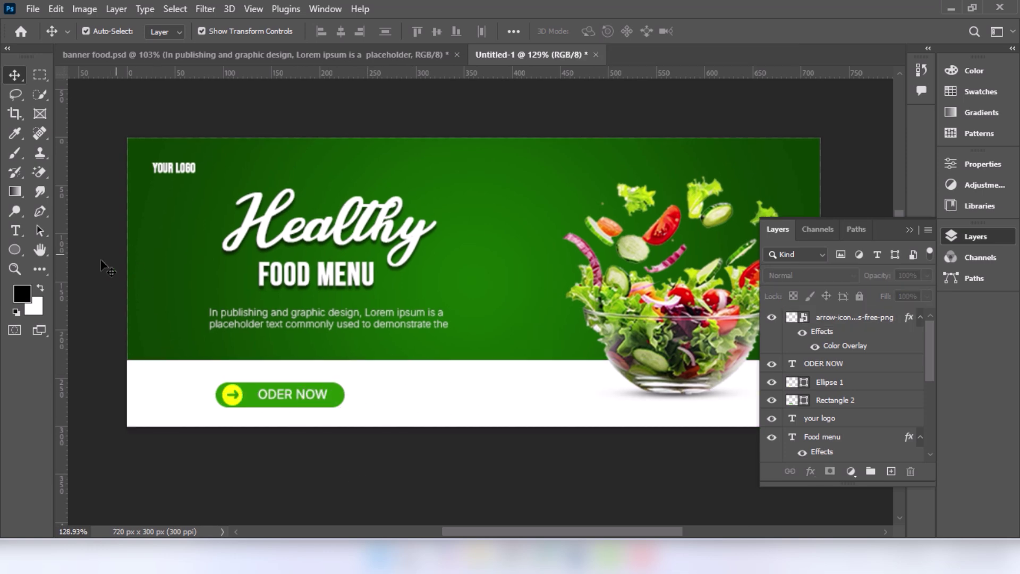
key(u)
drag(392, 387, 420, 413)
Step: Fill the new circle with the button green and nudge it up onto the white band
click(167, 31)
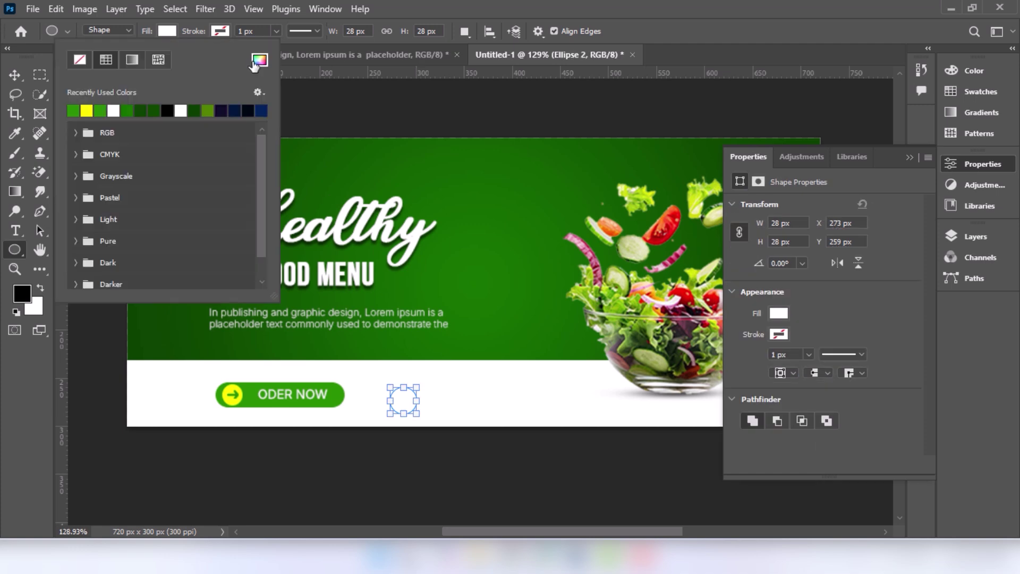
click(259, 59)
click(254, 390)
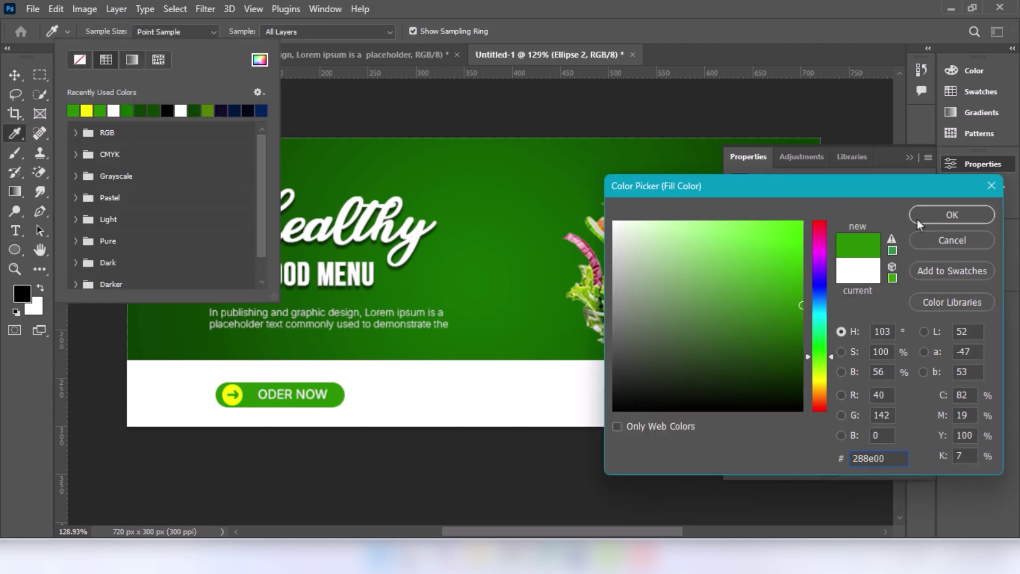
click(951, 215)
click(24, 387)
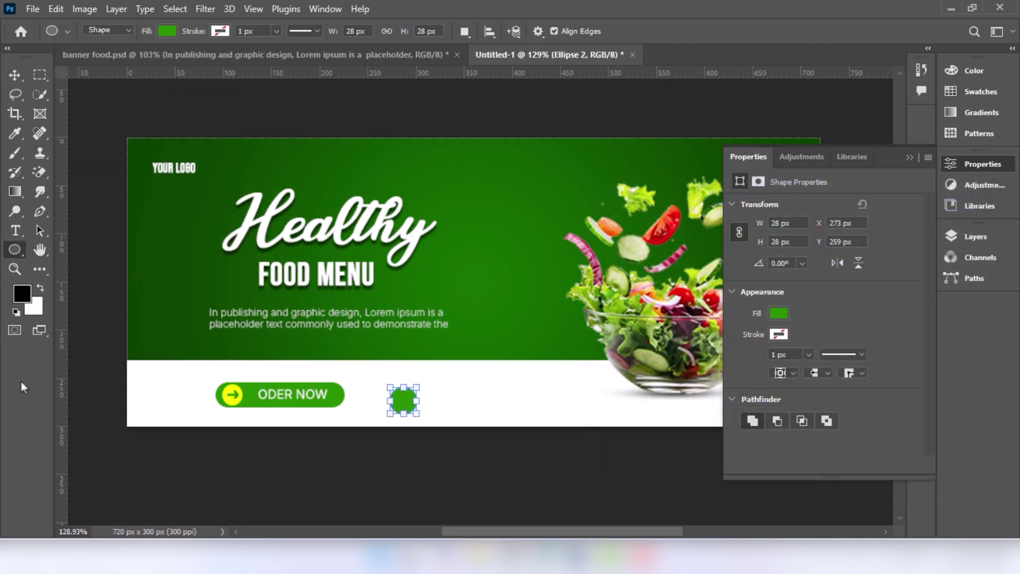
click(15, 76)
drag(401, 403, 414, 395)
click(738, 32)
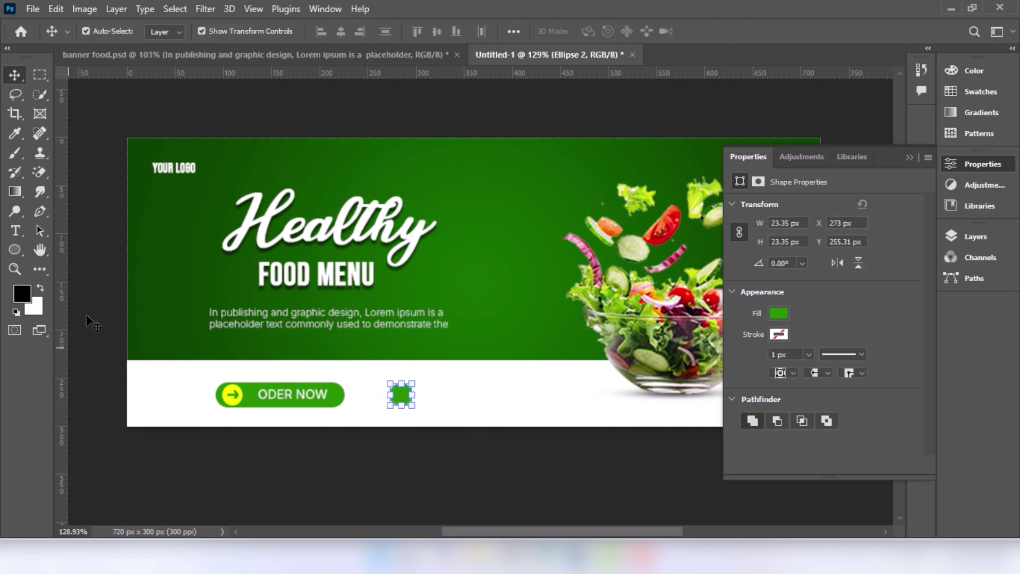
Step: Place call-icon.png into the banner as an embedded image
click(32, 9)
click(94, 290)
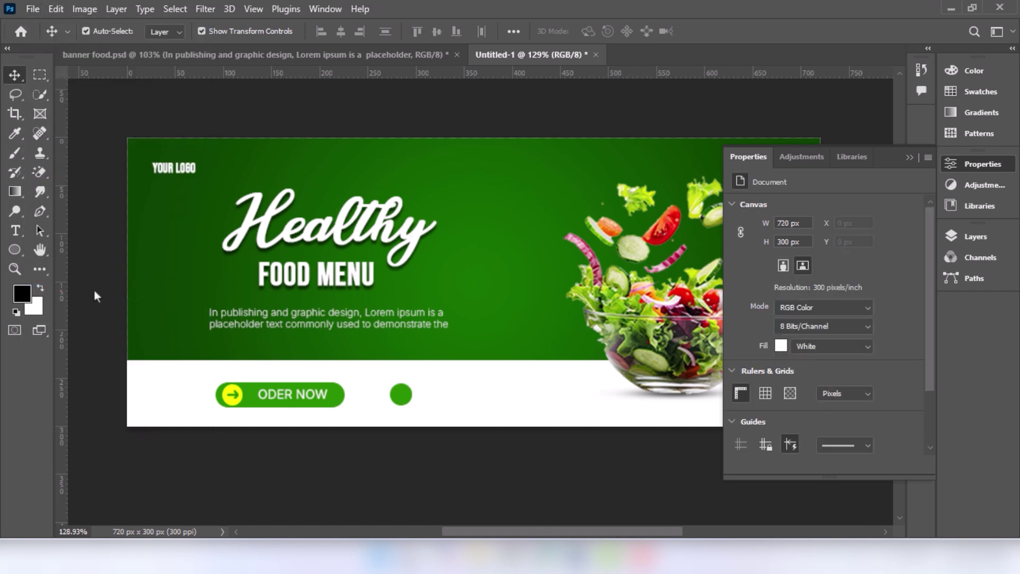
click(273, 136)
click(383, 330)
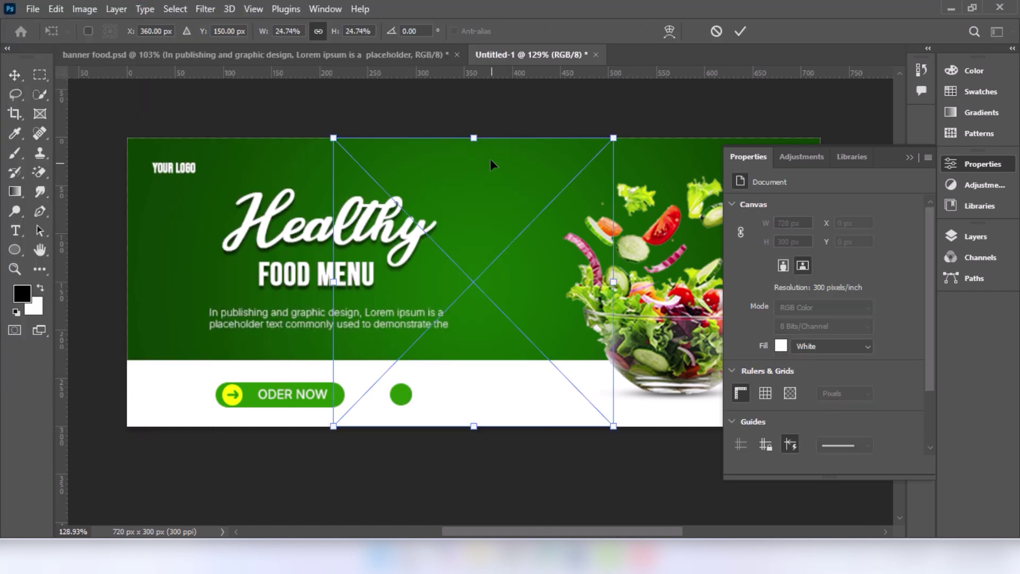
Step: Shrink the call icon to about 13 × 13 px on the green circle
drag(473, 137, 402, 396)
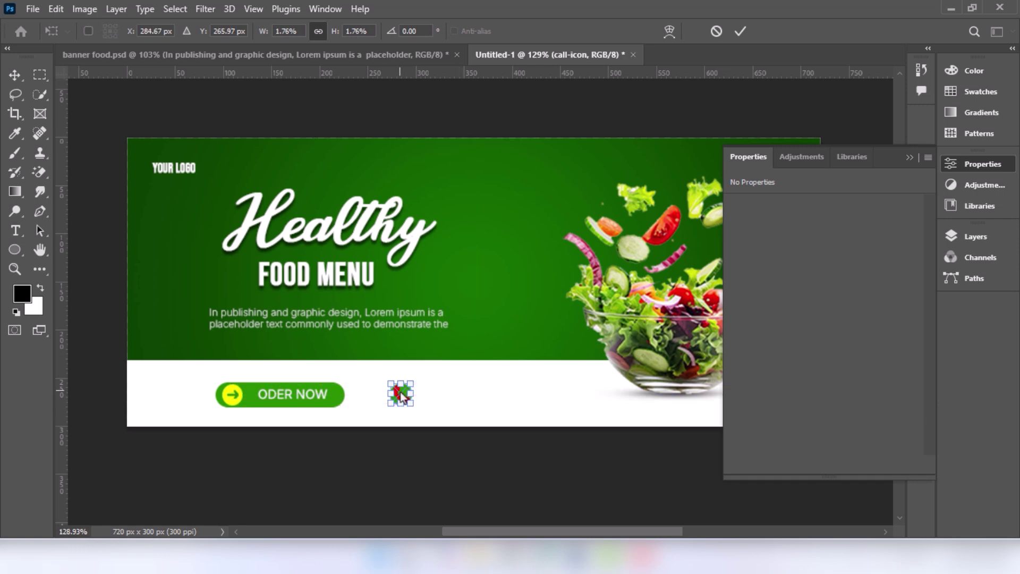
scroll(402, 393, up, 3)
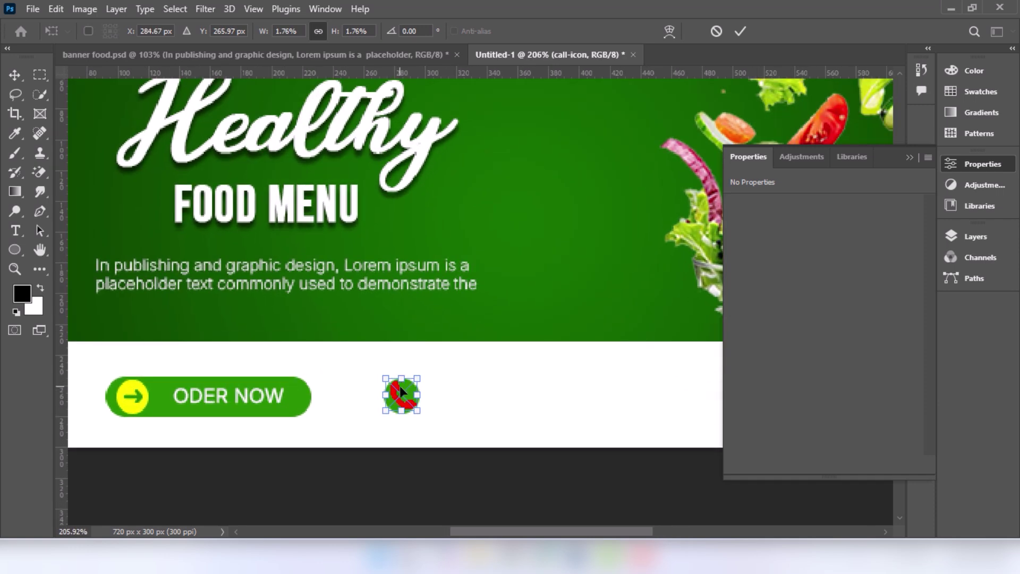
drag(403, 376, 404, 396)
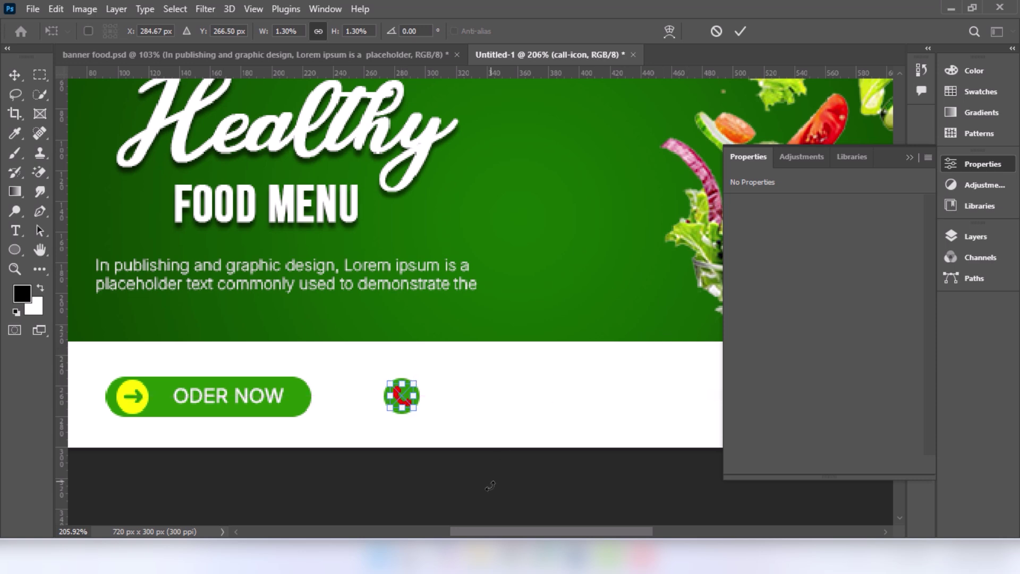
key(Return)
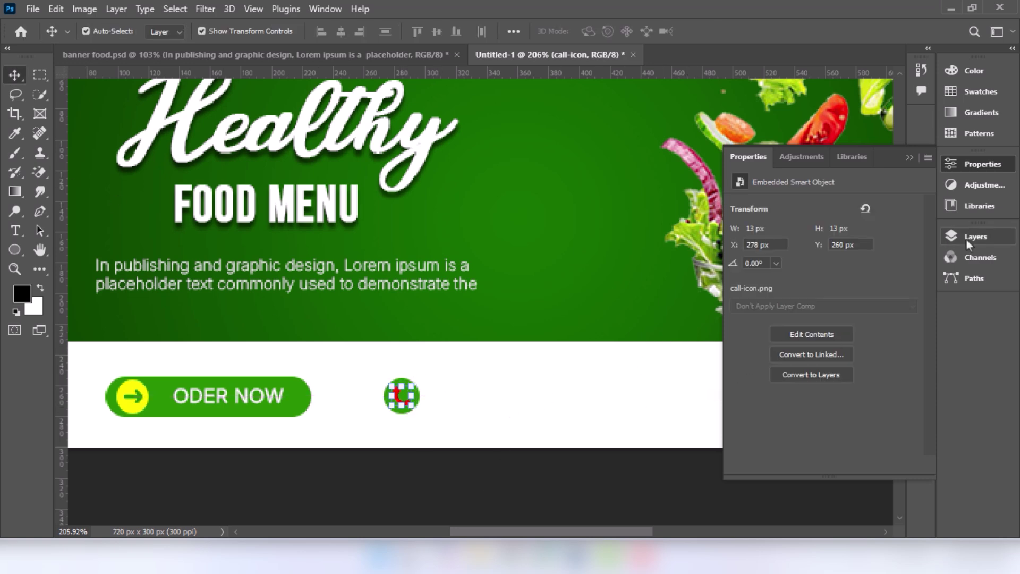
click(976, 236)
Step: Give the call-icon layer a white Color Overlay
right_click(844, 319)
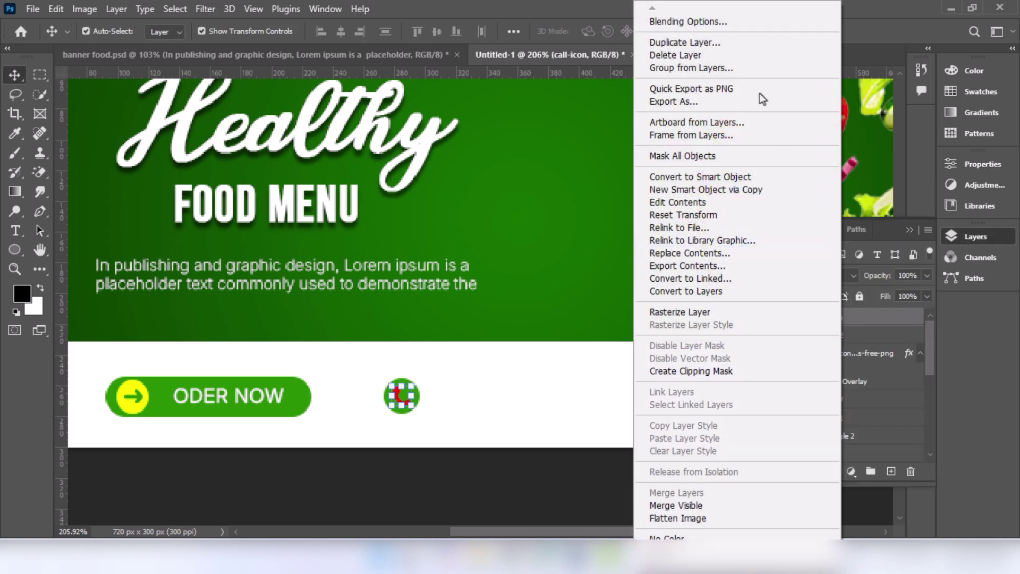
click(726, 21)
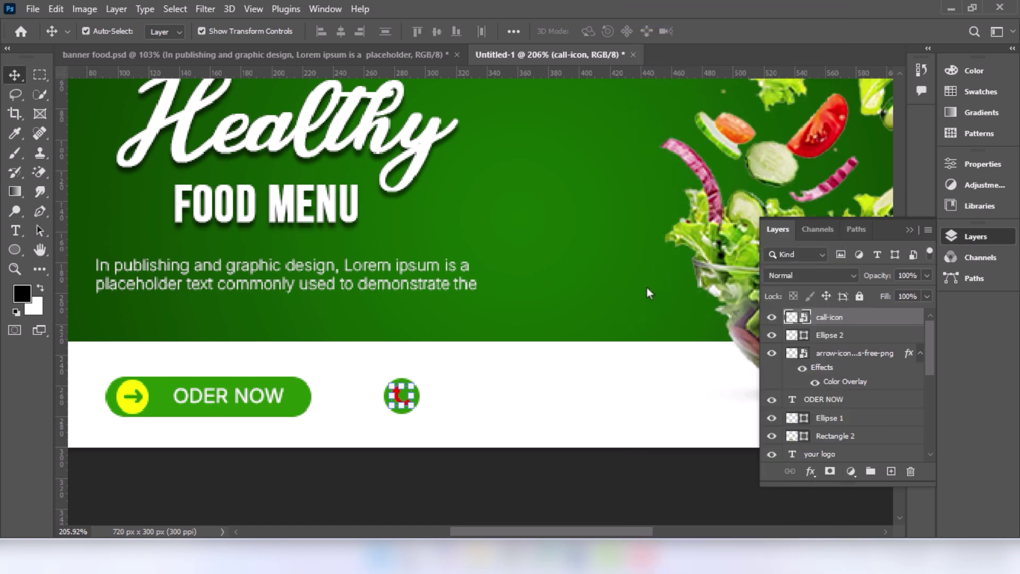
click(435, 320)
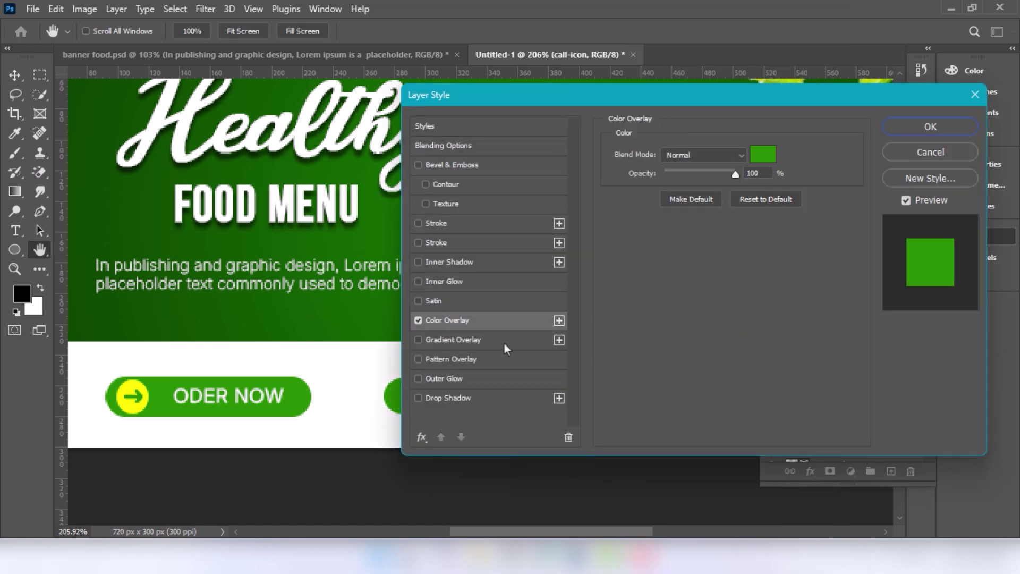
click(765, 155)
click(622, 232)
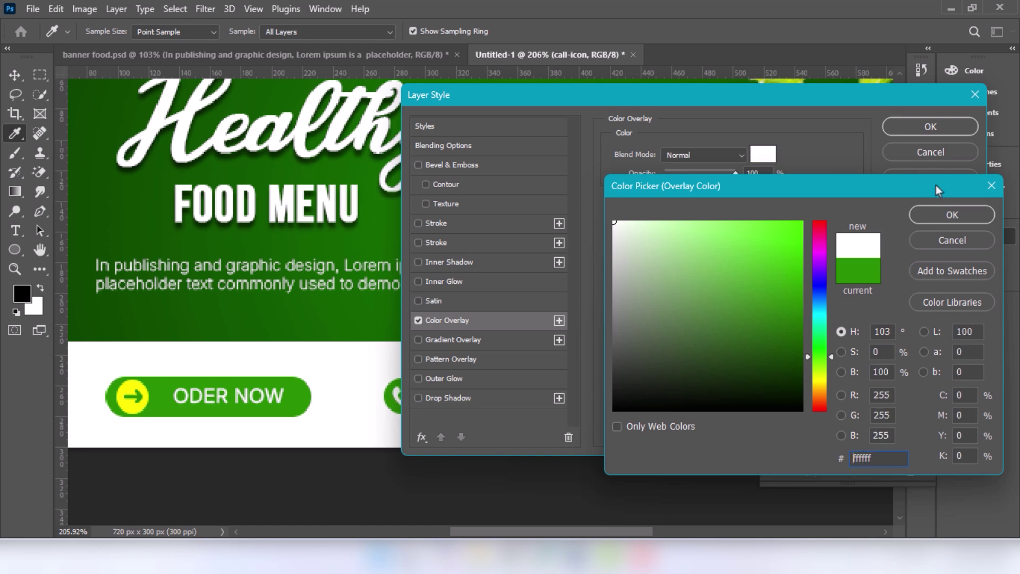
click(951, 214)
click(930, 127)
click(521, 480)
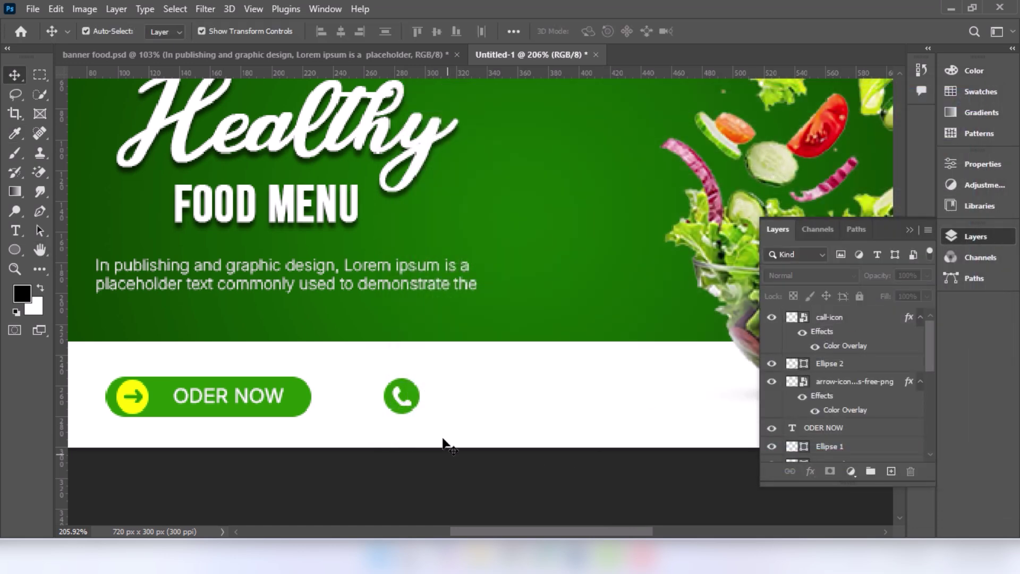
scroll(436, 398, down, 3)
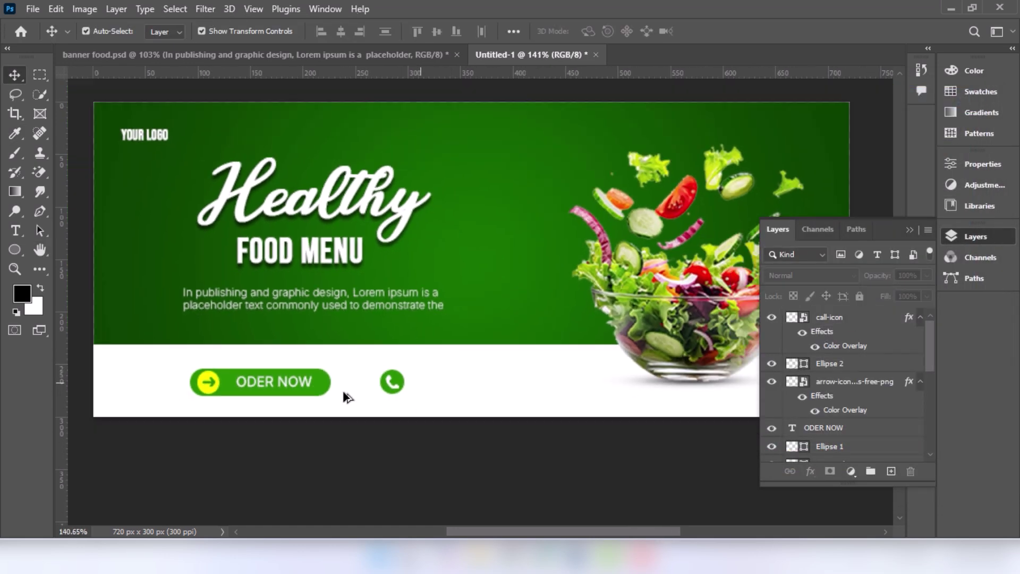
Step: Duplicate the ODER NOW text to the right and recolour the copy to the button green
click(264, 386)
drag(265, 386, 478, 386)
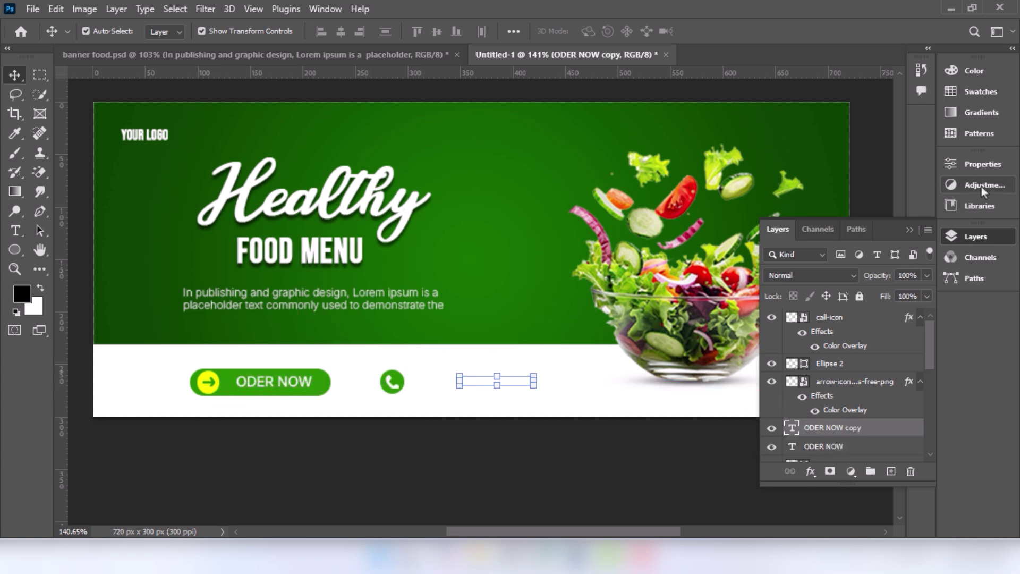
click(983, 163)
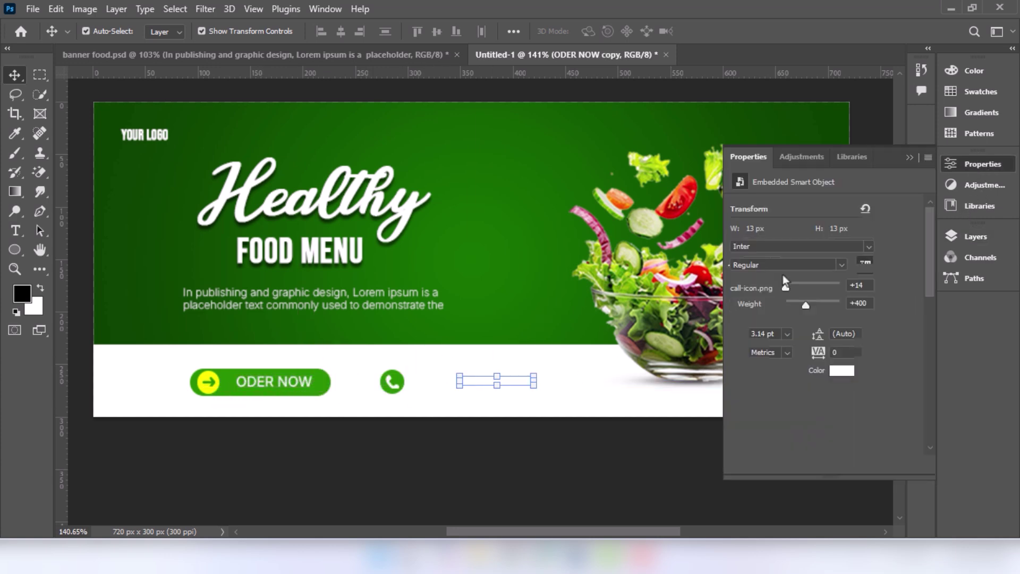
click(842, 371)
click(326, 379)
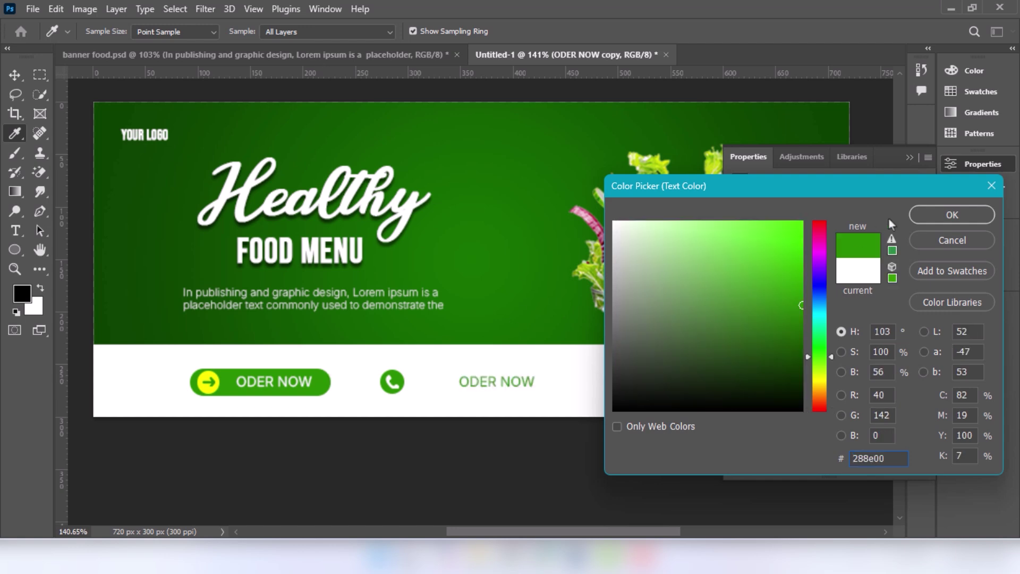
click(951, 215)
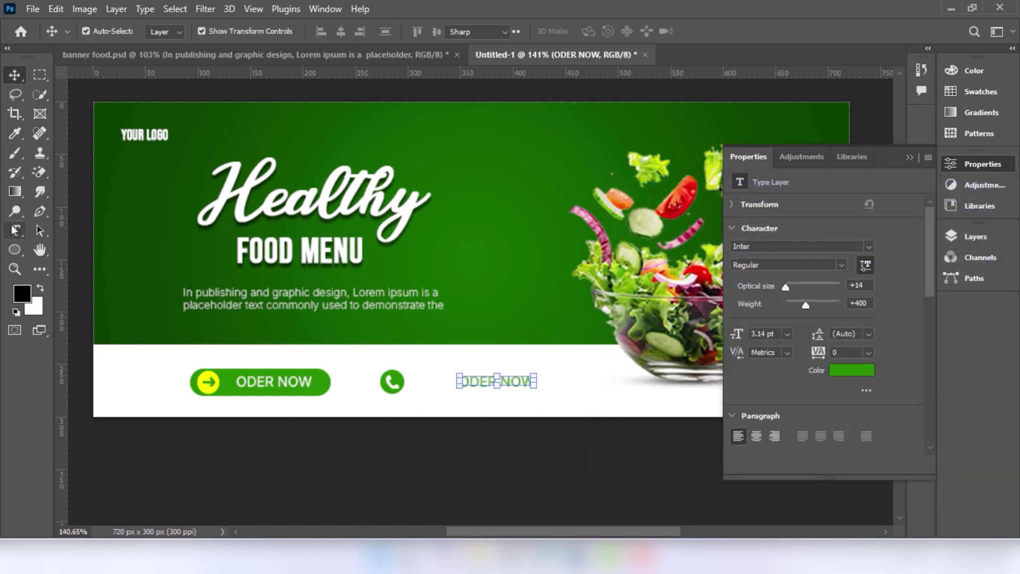
Step: Replace the copied wording with the phone number
click(15, 230)
drag(458, 382, 546, 377)
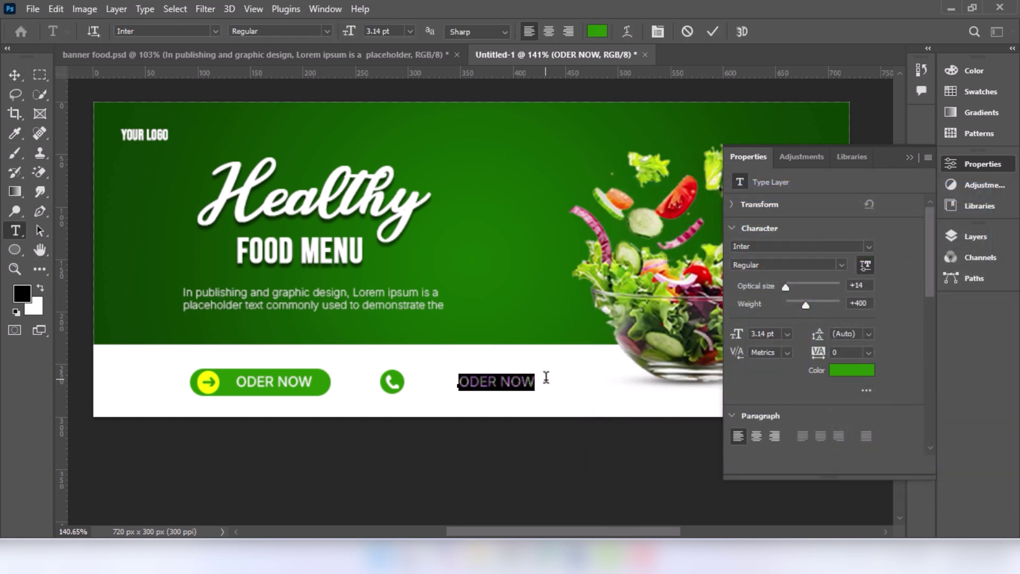
key(BackSpace)
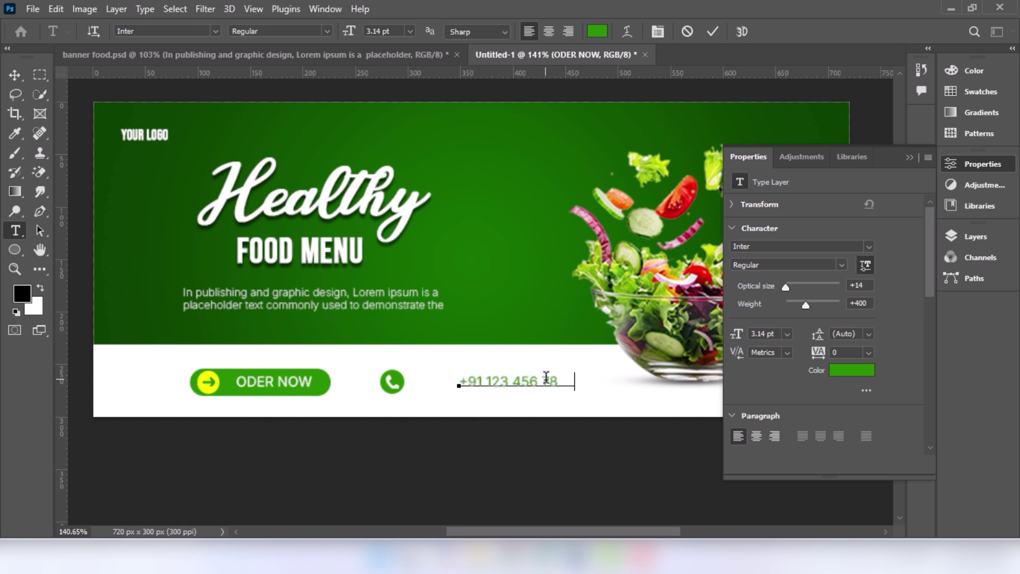
click(21, 79)
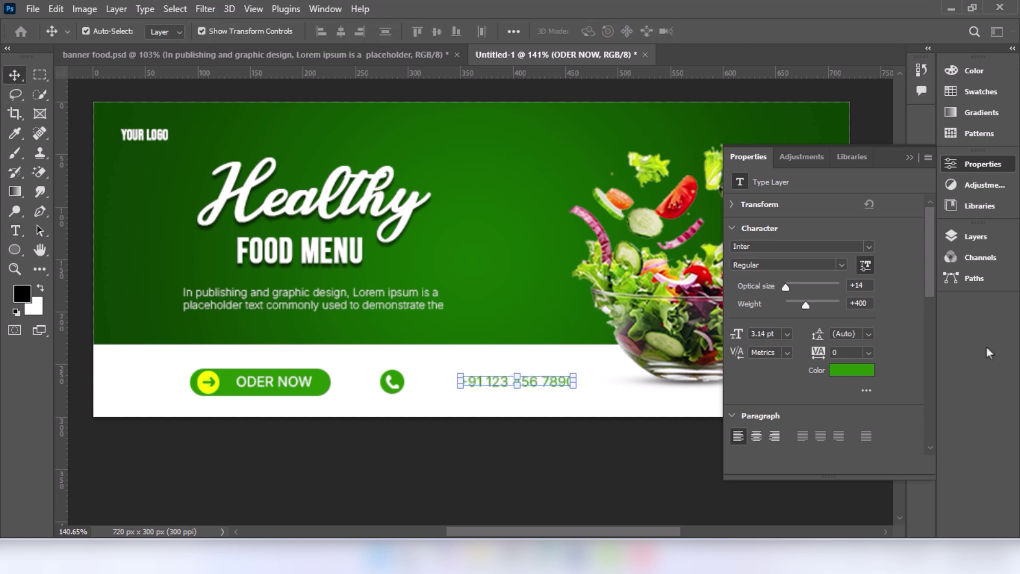
Step: Make the phone number Bold and move it beside the phone icon
click(841, 265)
click(825, 352)
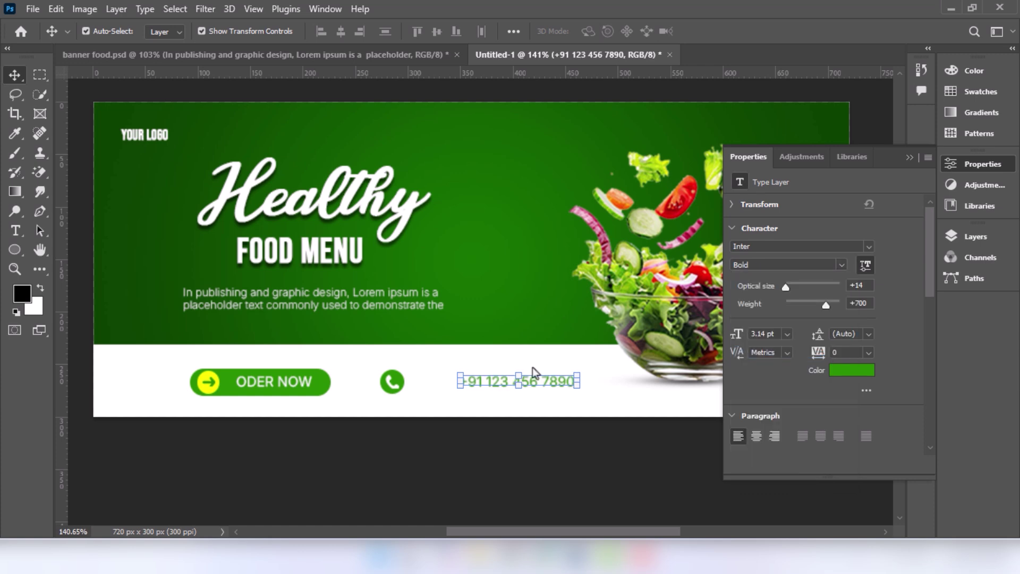
drag(556, 386, 437, 323)
click(401, 471)
scroll(448, 392, down, 3)
scroll(394, 356, down, 2)
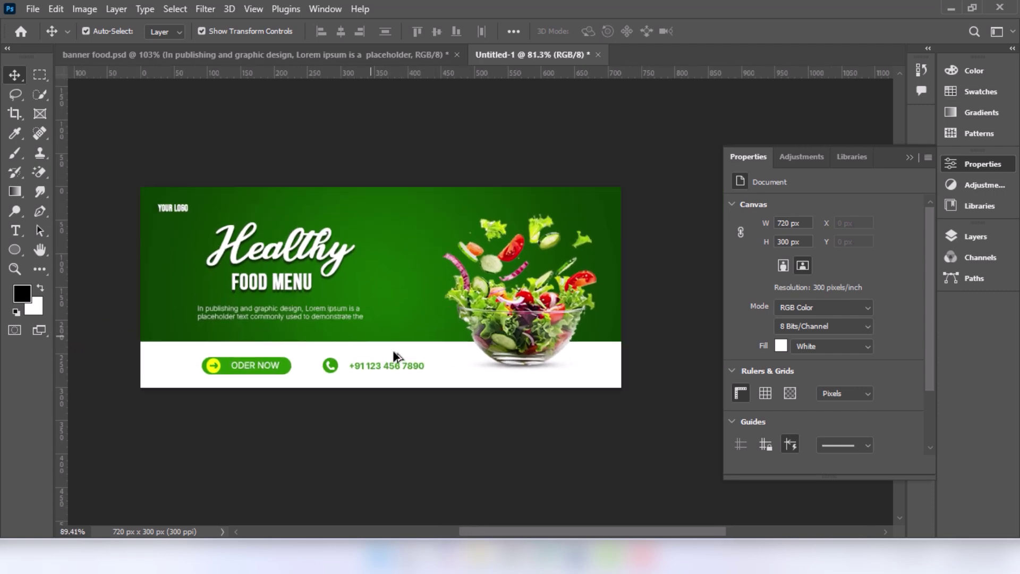
click(378, 371)
drag(378, 371, 558, 378)
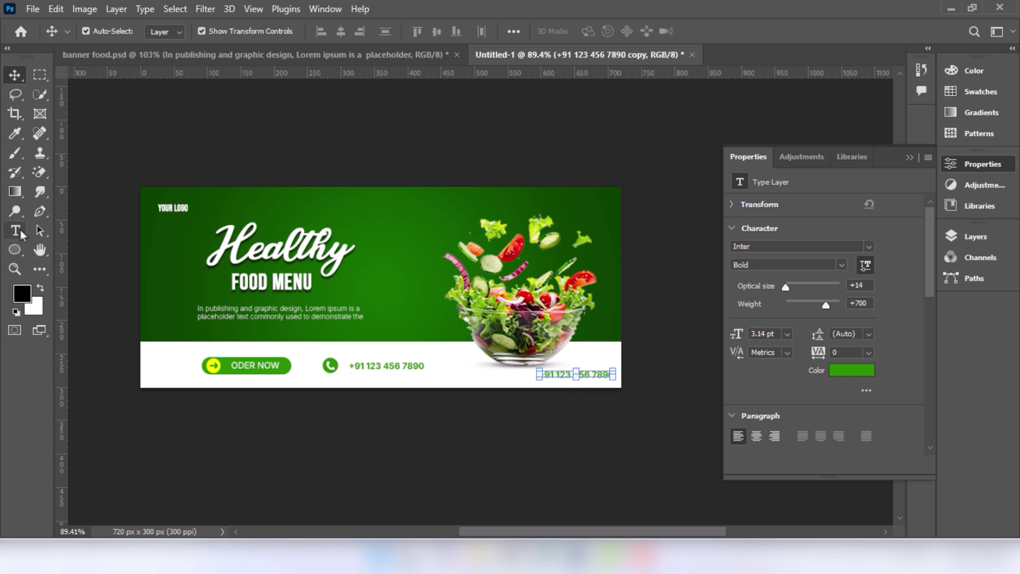
click(21, 234)
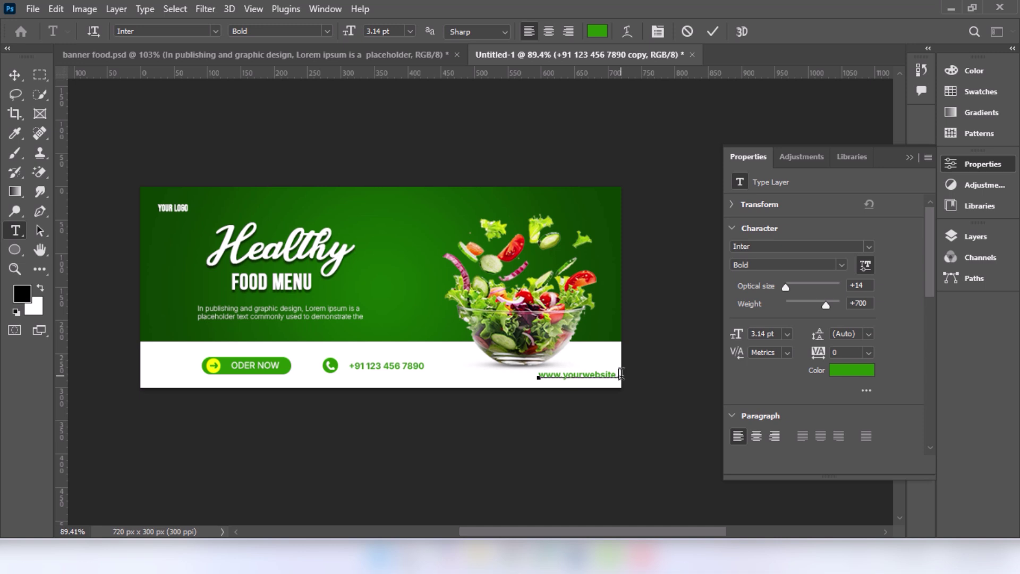
click(14, 75)
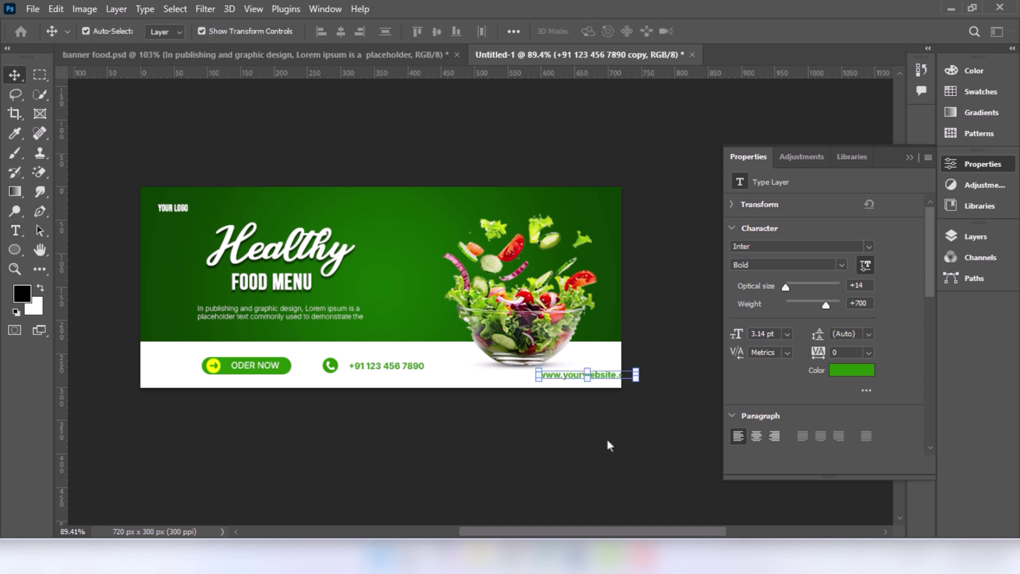
Step: Move the website line to the bottom-right and set its style to Inter Light
scroll(587, 389, up, 3)
drag(583, 388, 547, 392)
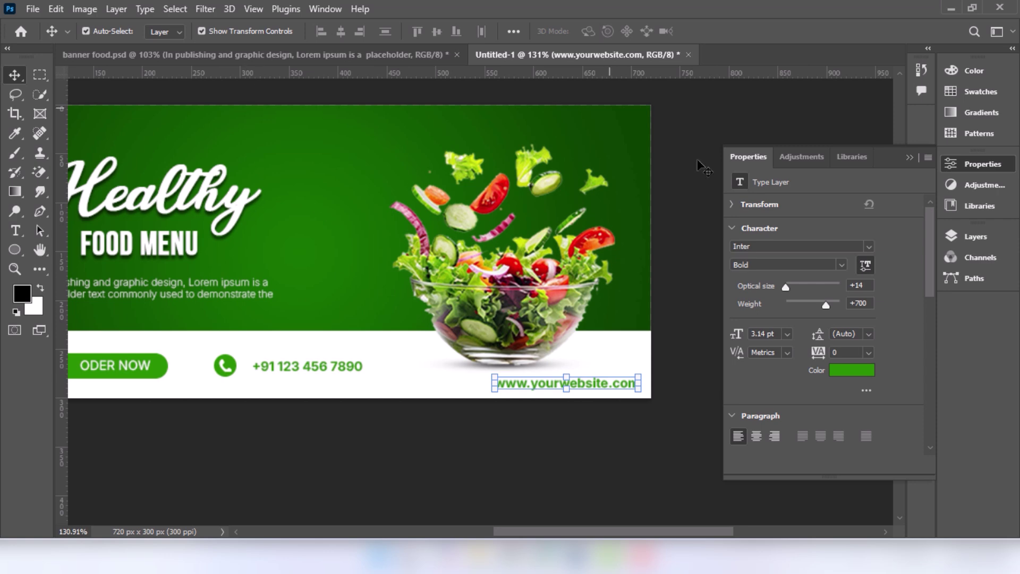
click(841, 264)
click(755, 301)
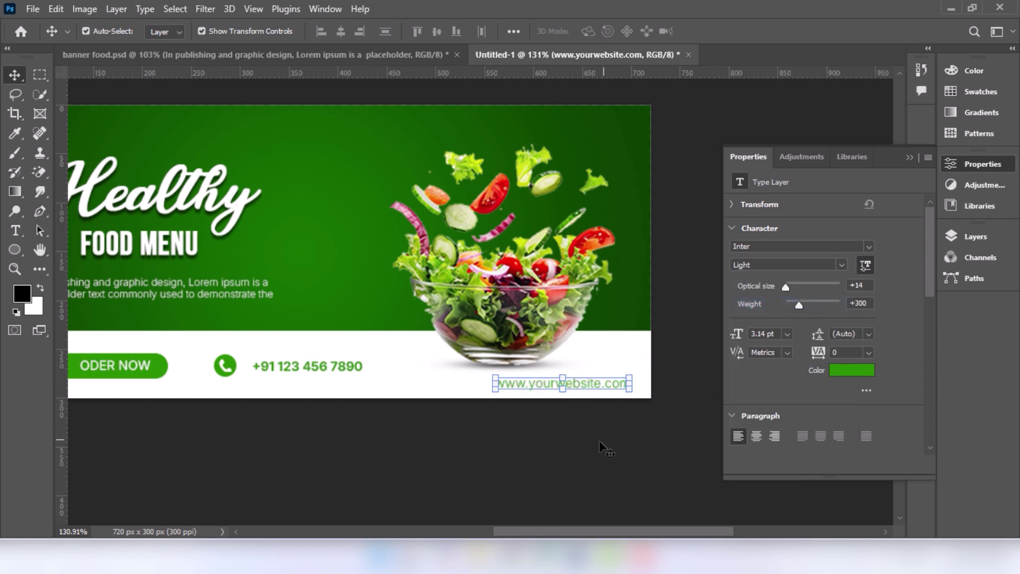
click(382, 311)
key(ctrl+0)
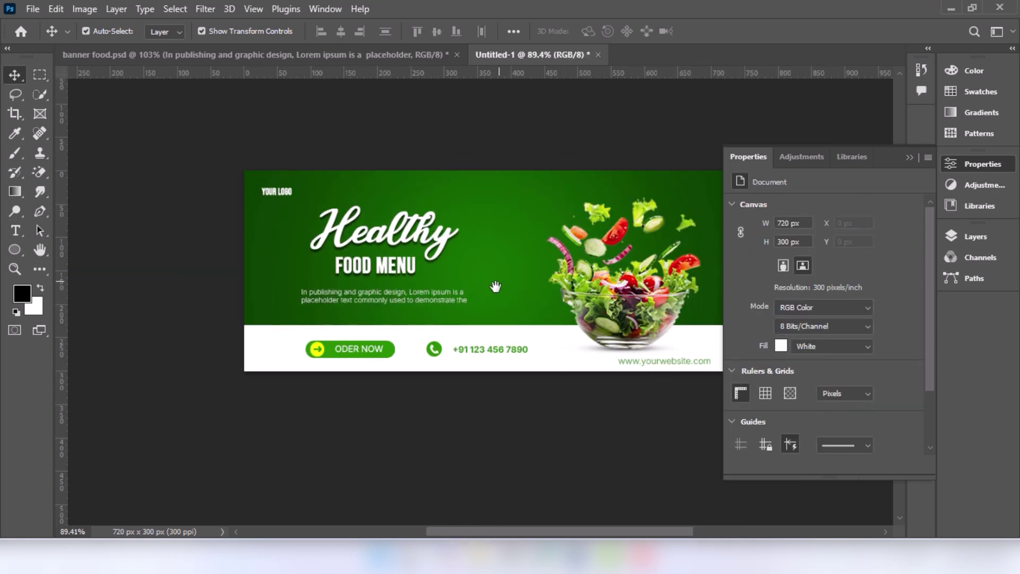
Step: Collapse the Properties panel to its icon column and zoom in on the finished banner
click(909, 158)
scroll(473, 282, up, 3)
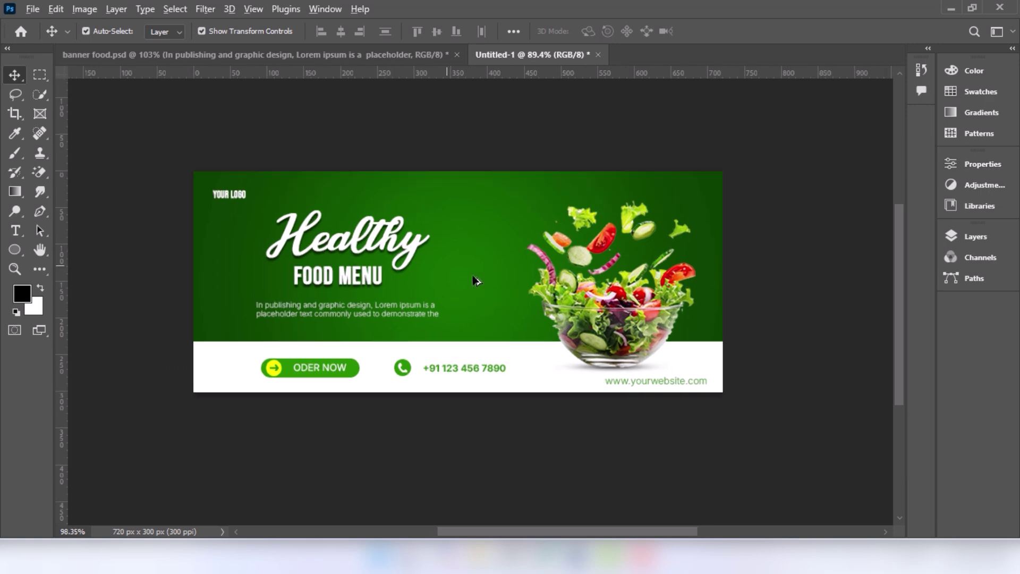